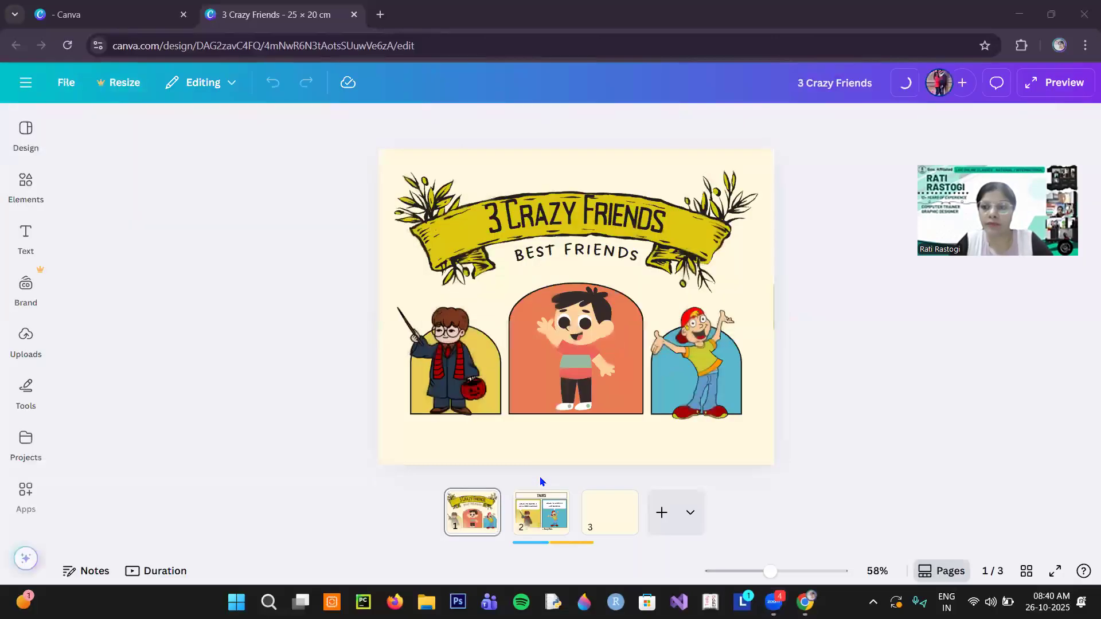
# - Play the preview of the existing 3 Crazy Friends design, and close it
pyautogui.click(981, 83)
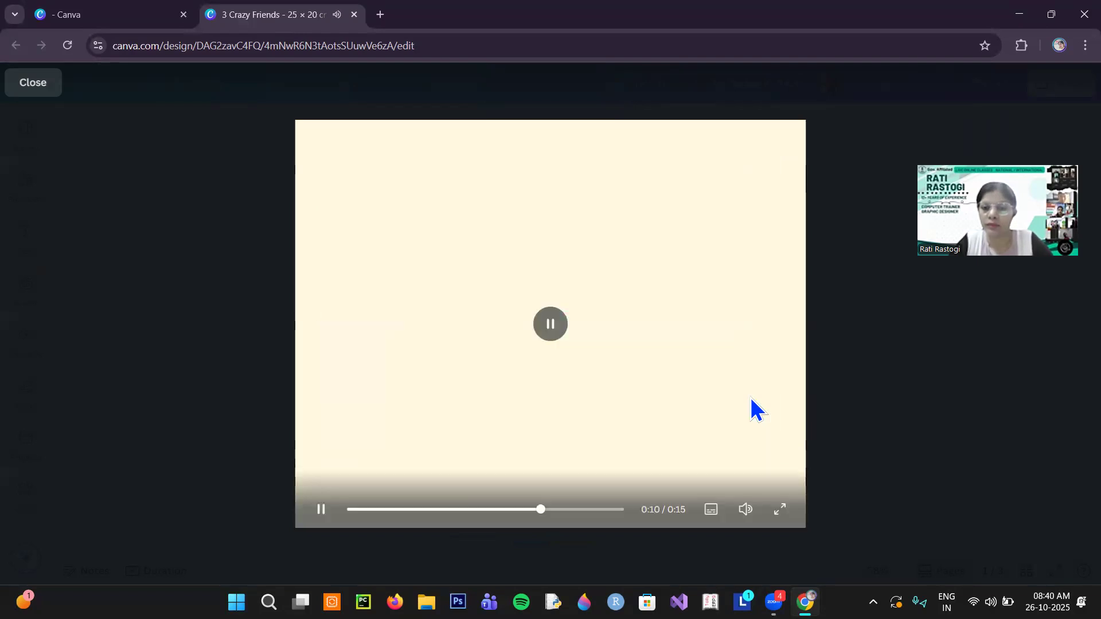
pyautogui.click(50, 92)
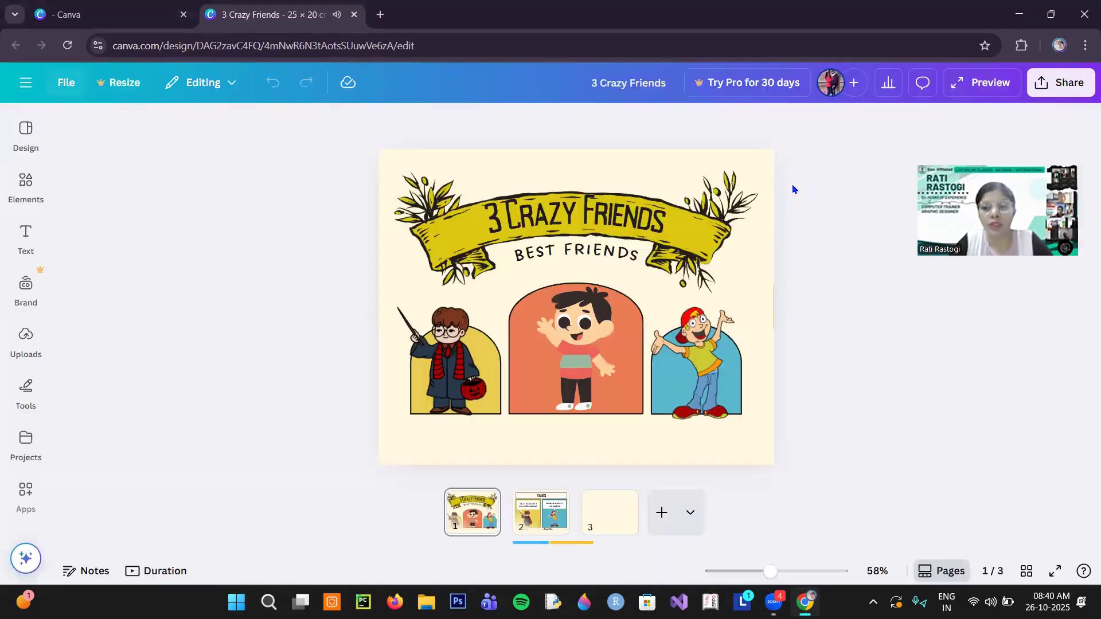
# - Create a new blank design of the Story Book type from the Canva home page, searching for "story book"
pyautogui.click(117, 22)
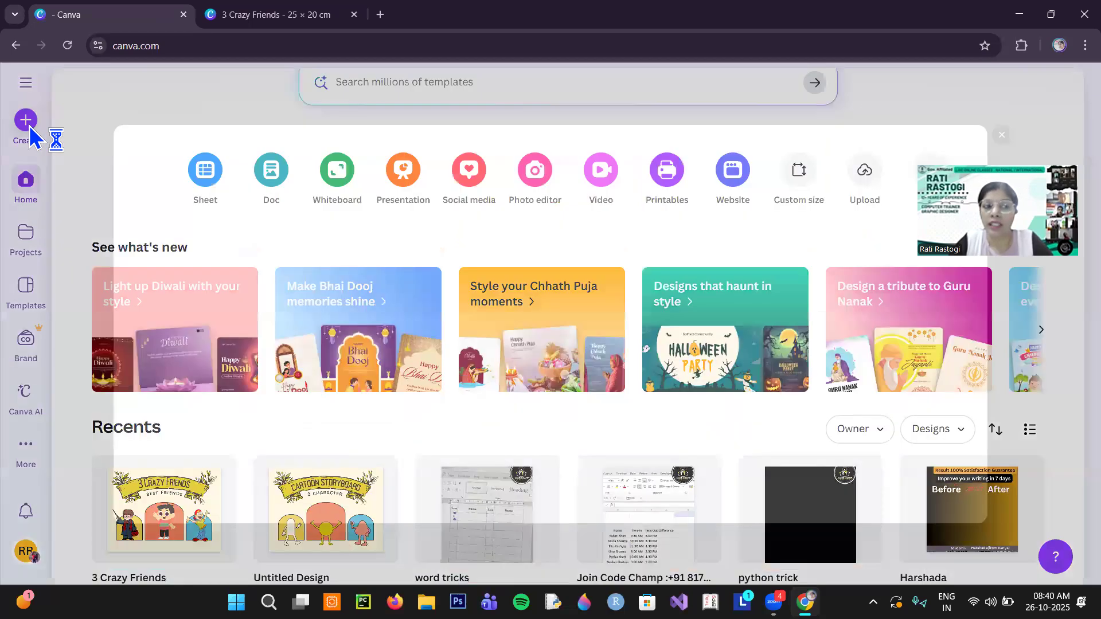
pyautogui.click(30, 125)
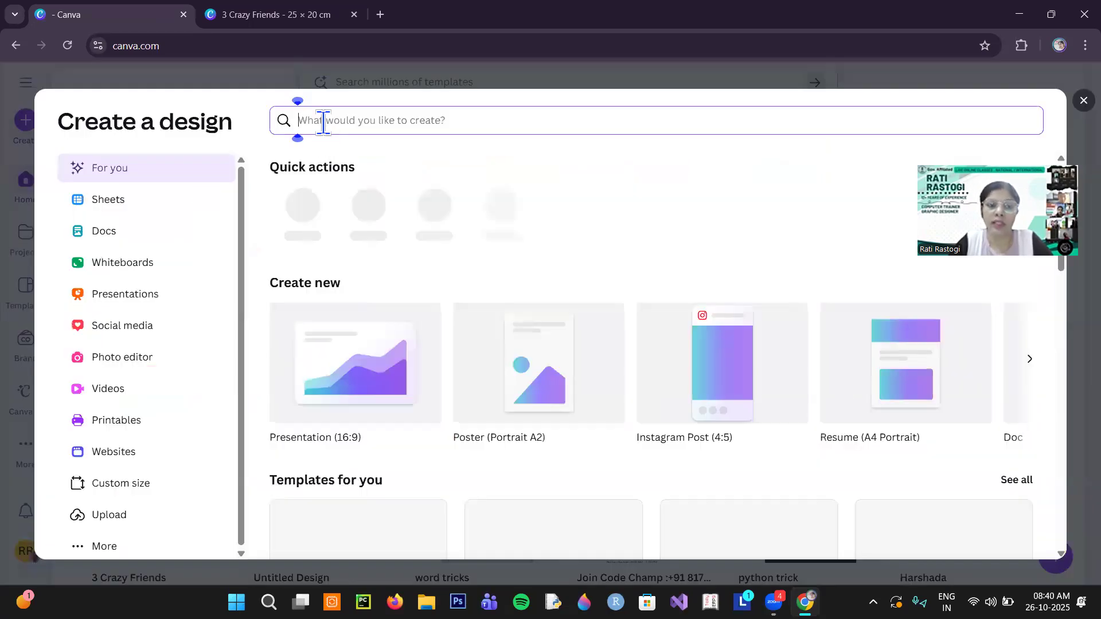
pyautogui.write('st')
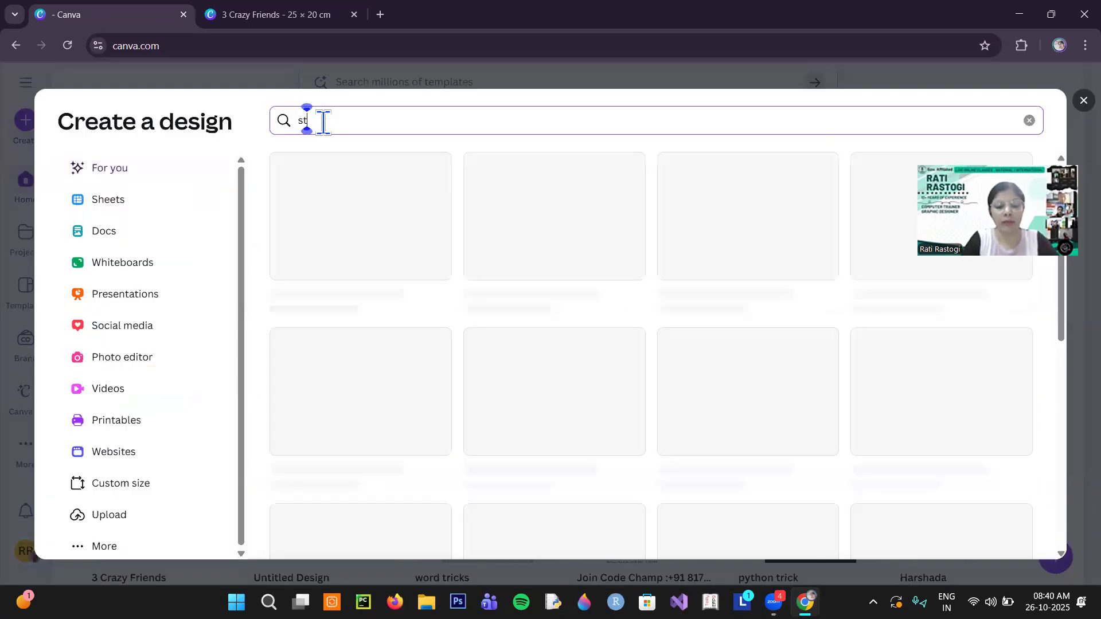
pyautogui.write('ory book')
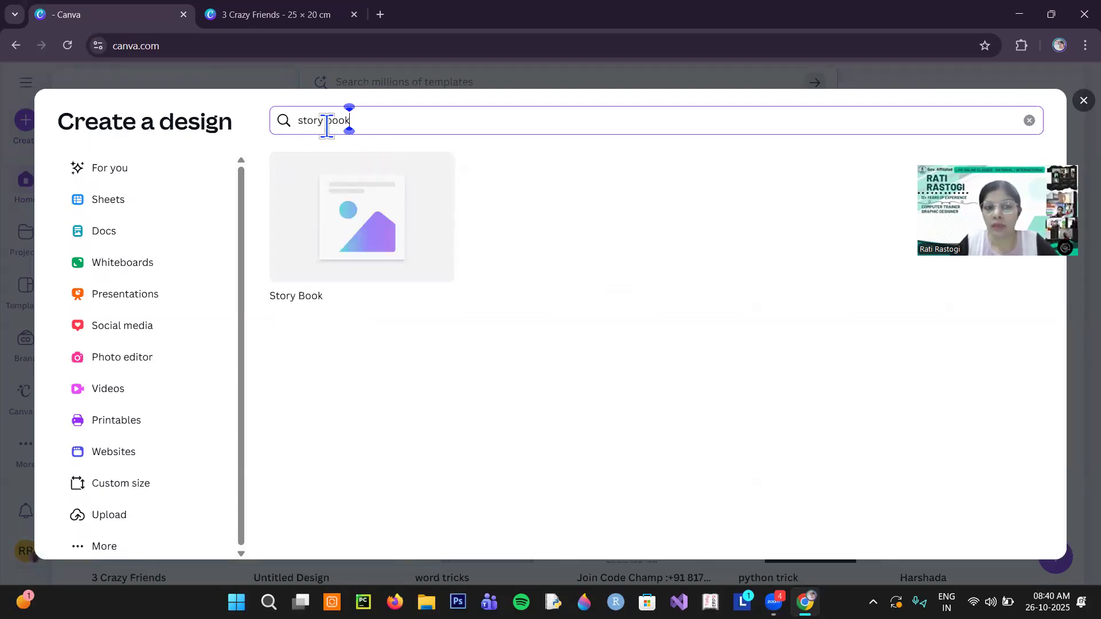
pyautogui.click(370, 235)
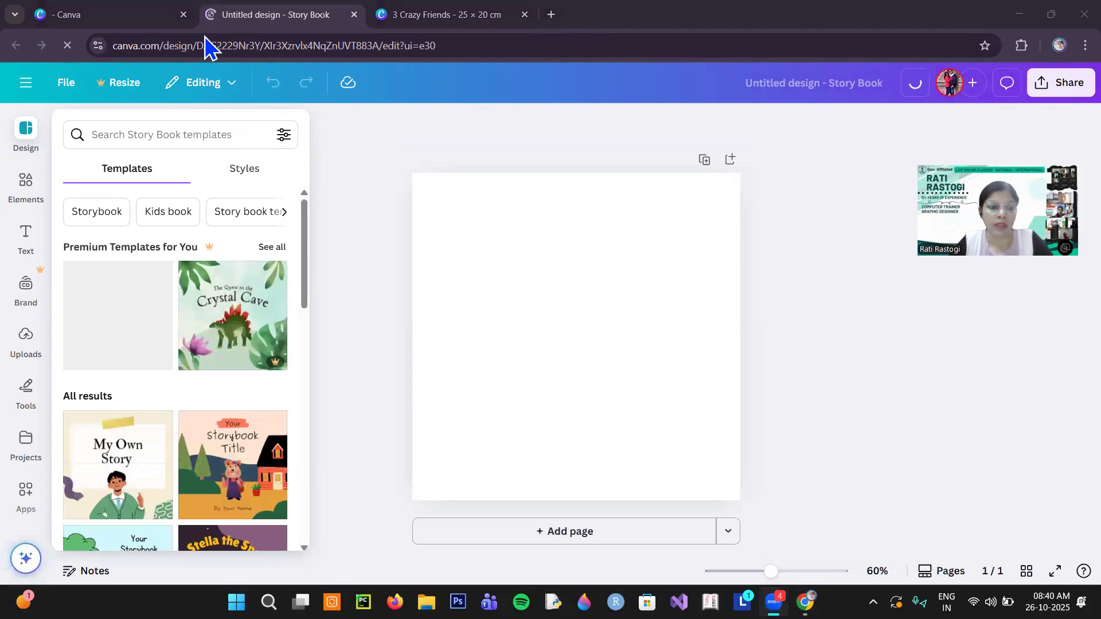
# - Apply the cover page of the Colorful Illustrated Create Your Own Blob Character Story Book template to page 1
pyautogui.scroll(-3, 191, 381)
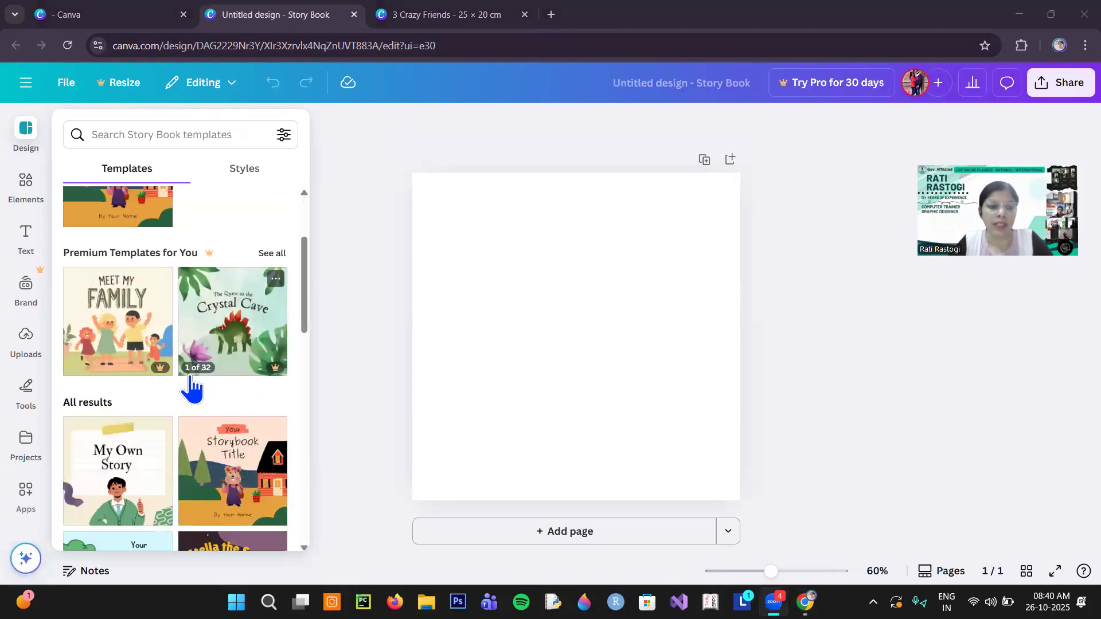
pyautogui.scroll(-2, 192, 386)
pyautogui.scroll(-2, 87, 389)
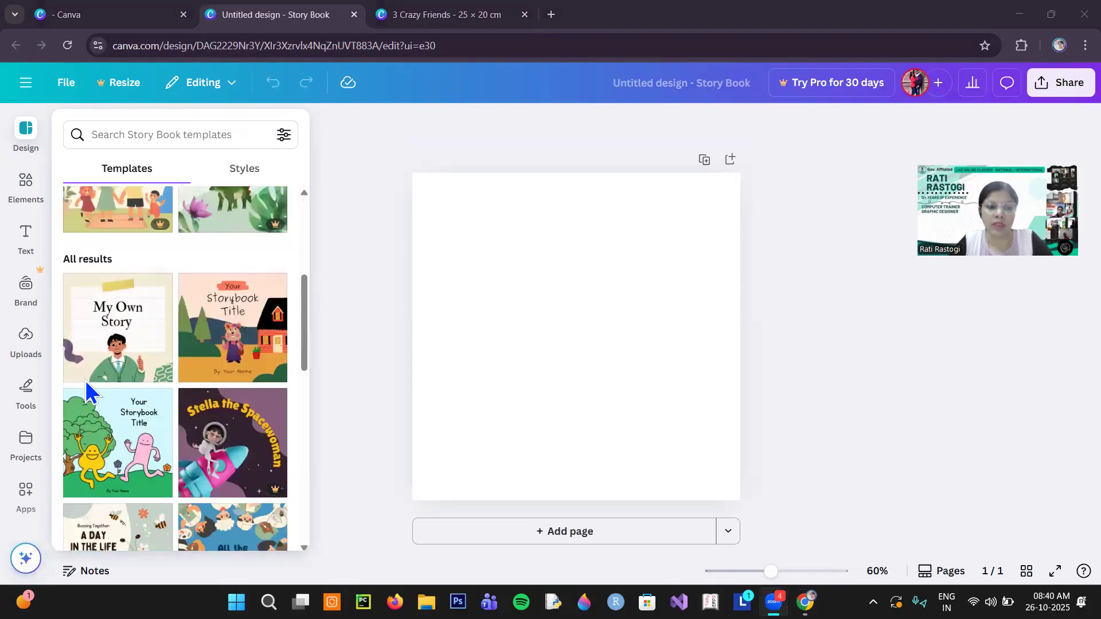
pyautogui.scroll(-1, 85, 379)
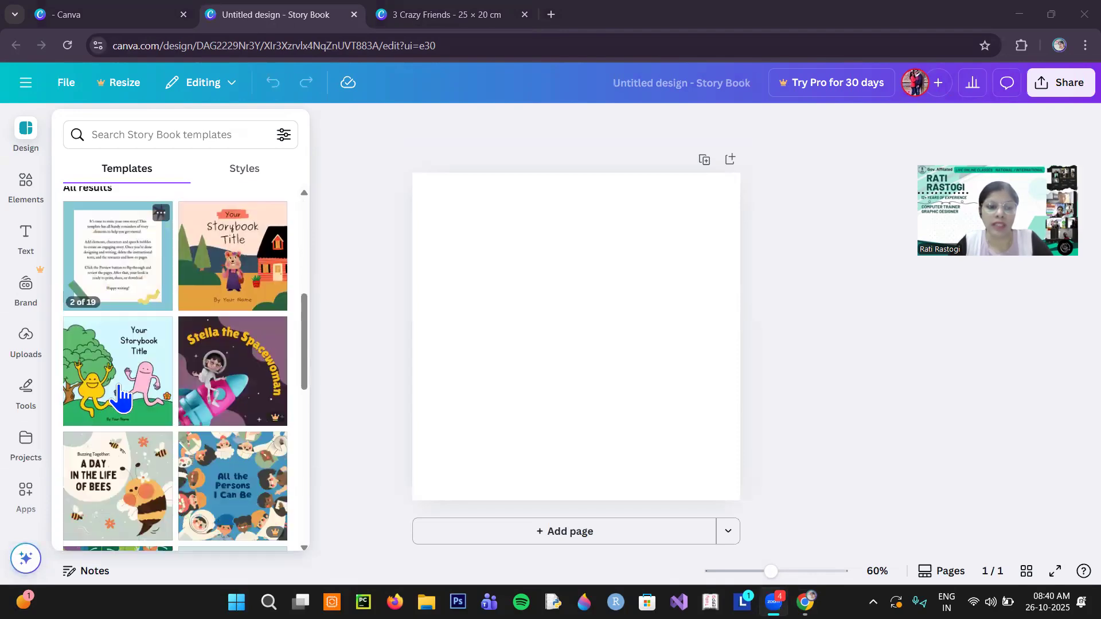
pyautogui.click(128, 391)
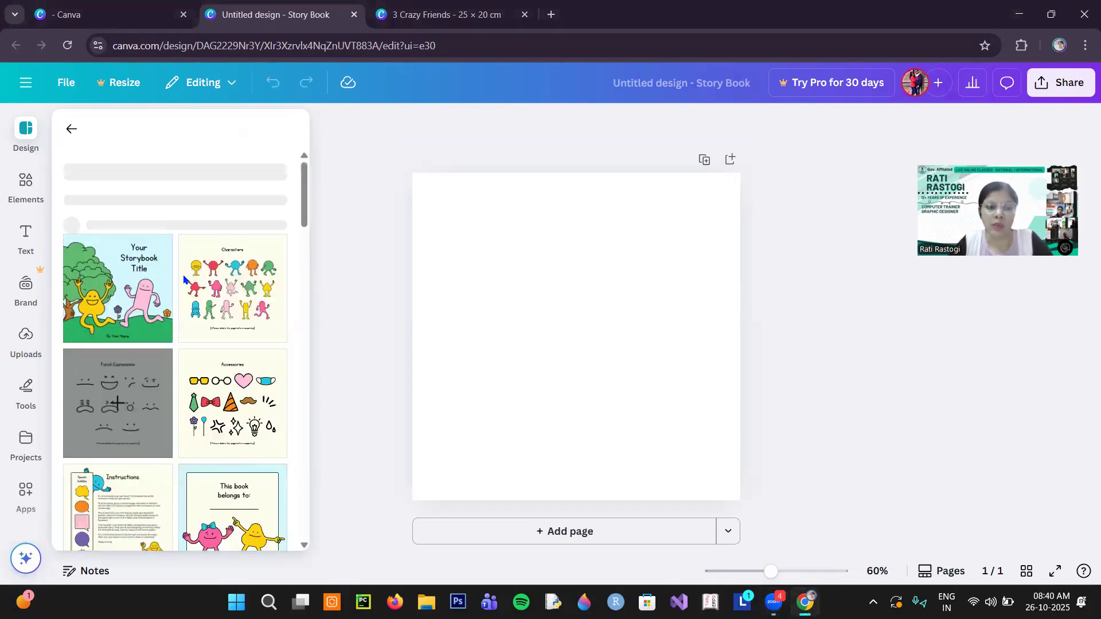
pyautogui.scroll(-5, 211, 408)
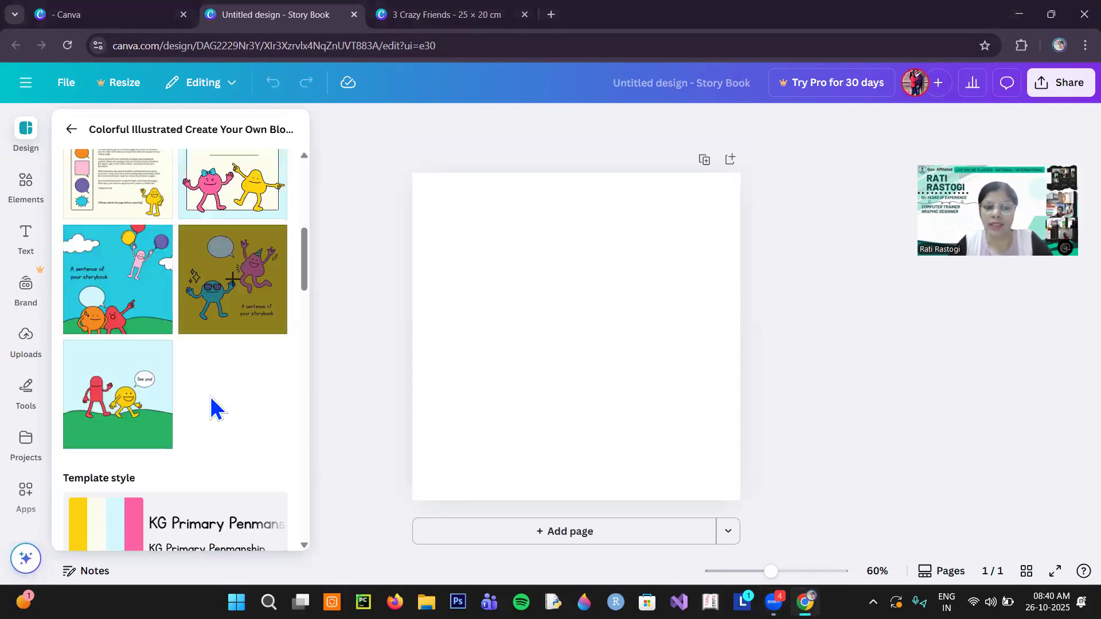
pyautogui.scroll(5, 211, 408)
pyautogui.scroll(2, 212, 407)
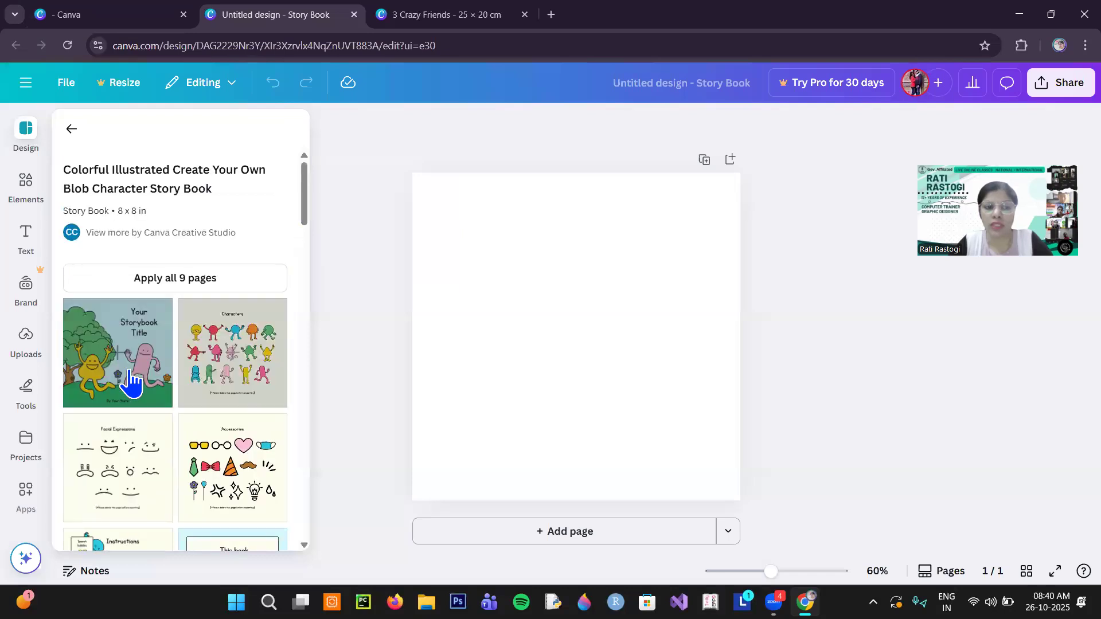
pyautogui.click(122, 357)
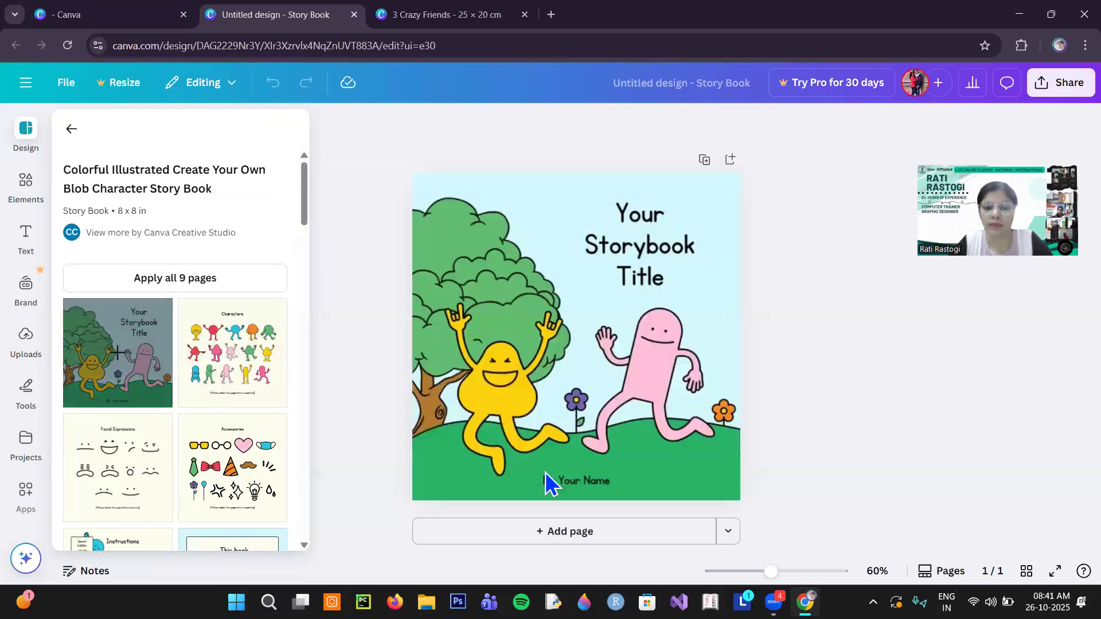
# - Add a second page and apply the template's "This book belongs to:" layout to it
pyautogui.click(558, 535)
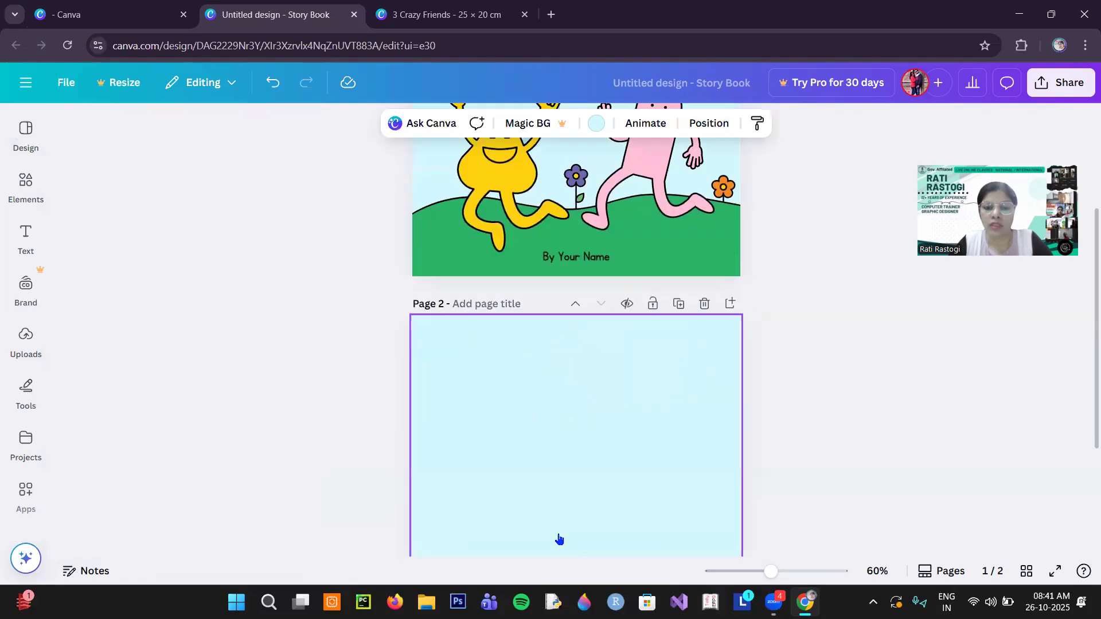
pyautogui.click(39, 185)
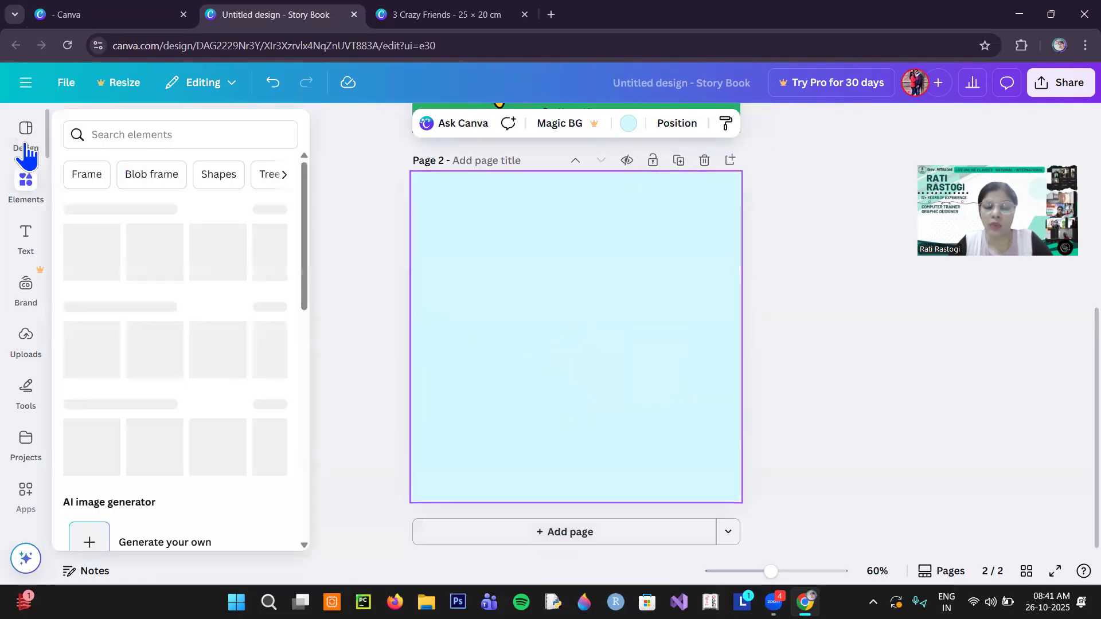
pyautogui.click(25, 143)
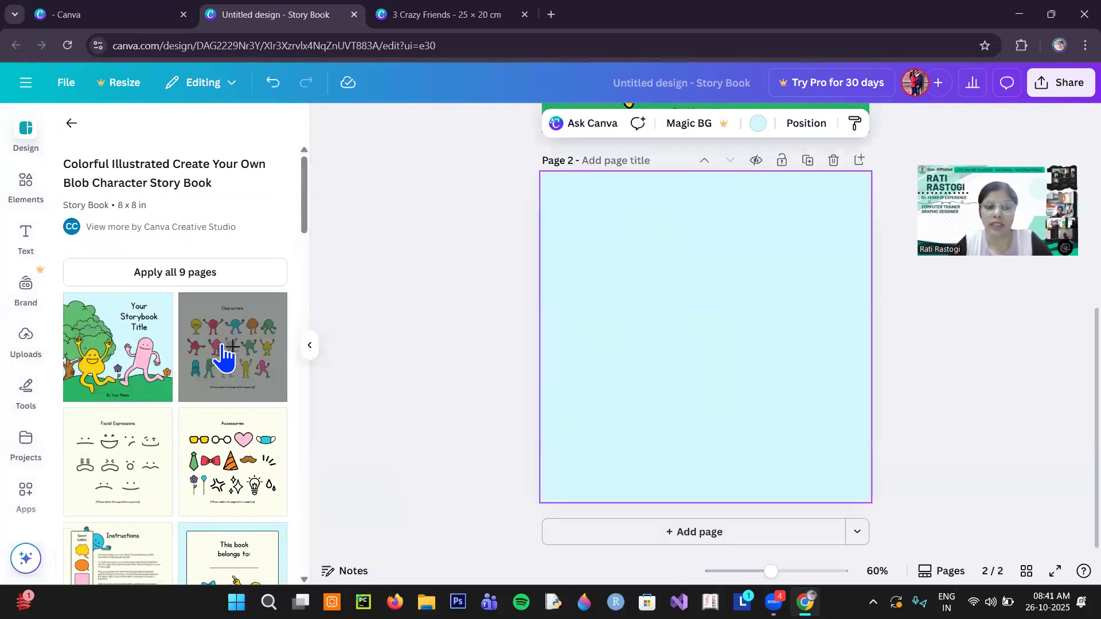
pyautogui.scroll(-3, 224, 367)
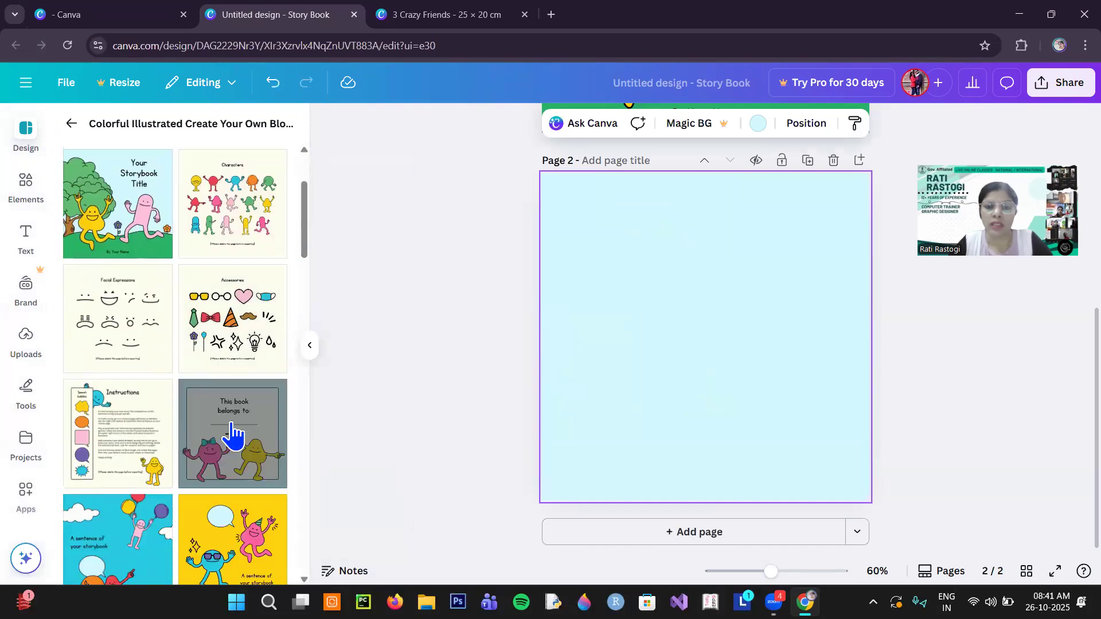
pyautogui.click(232, 433)
# - Replace the cover's placeholder title on page 1 with "3 Crazy Friends"
pyautogui.scroll(5, 745, 329)
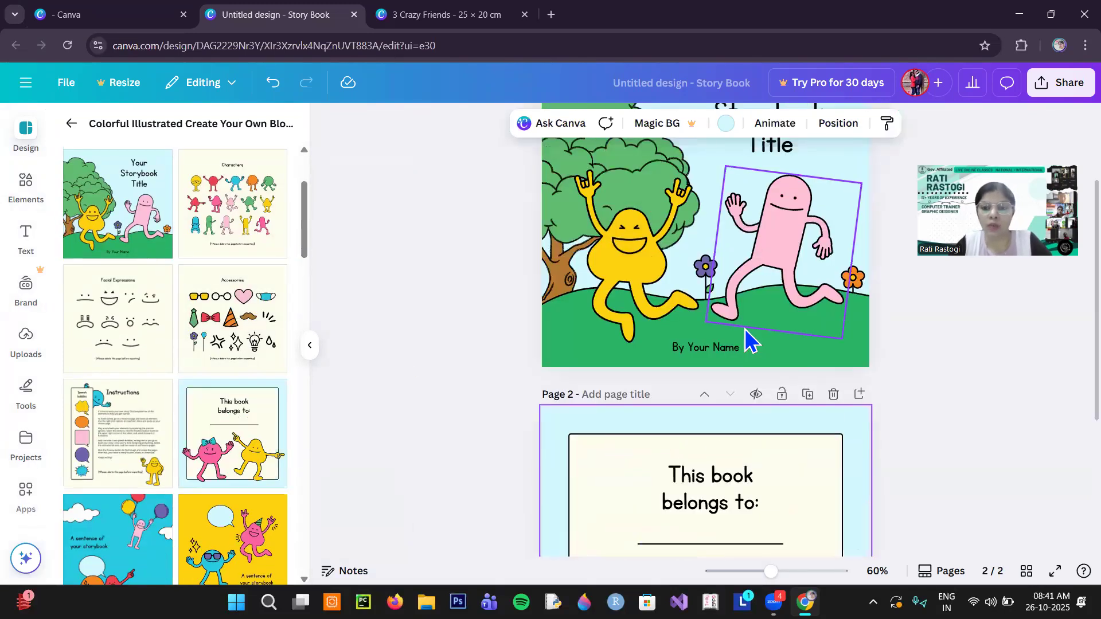
pyautogui.click(787, 262)
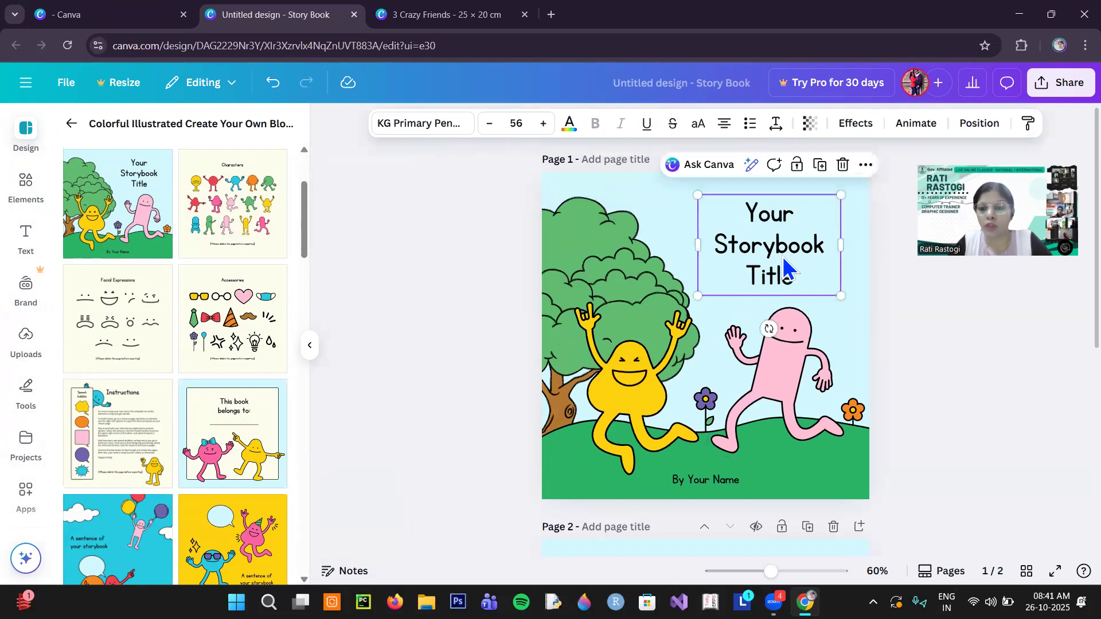
pyautogui.click(781, 254)
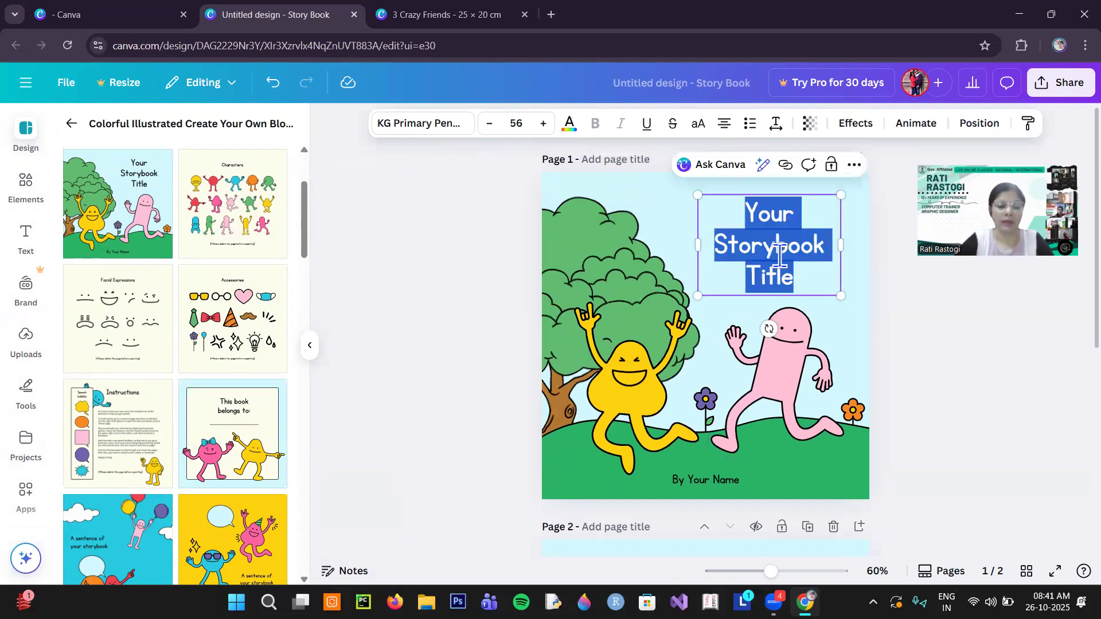
pyautogui.write('#')
pyautogui.press('BackSpace')
pyautogui.write('3 Crazy')
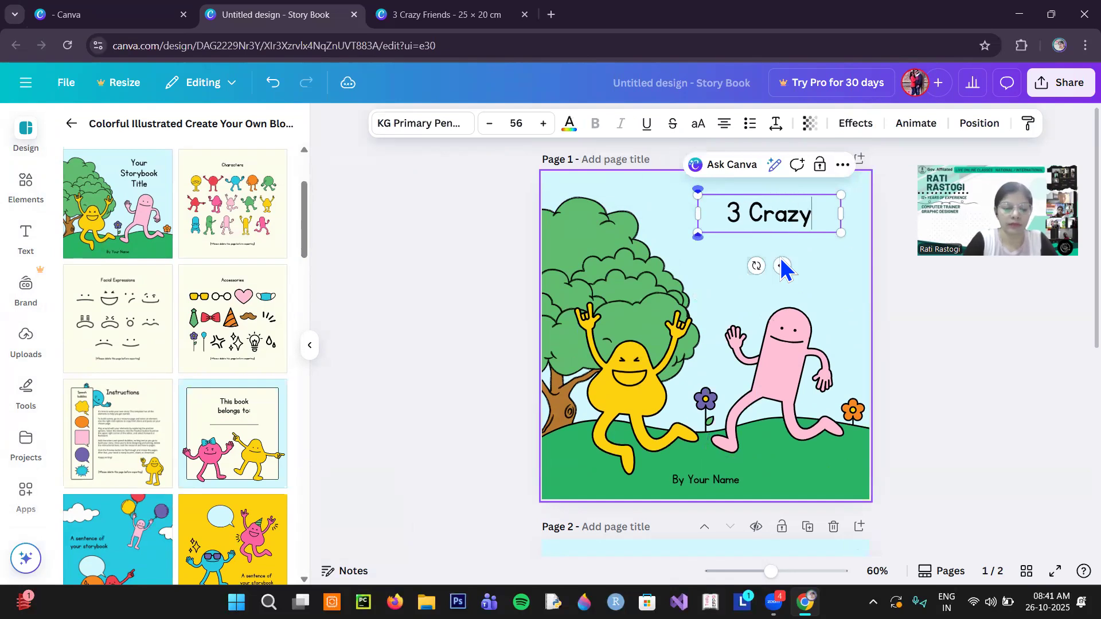
pyautogui.write(' Friends')
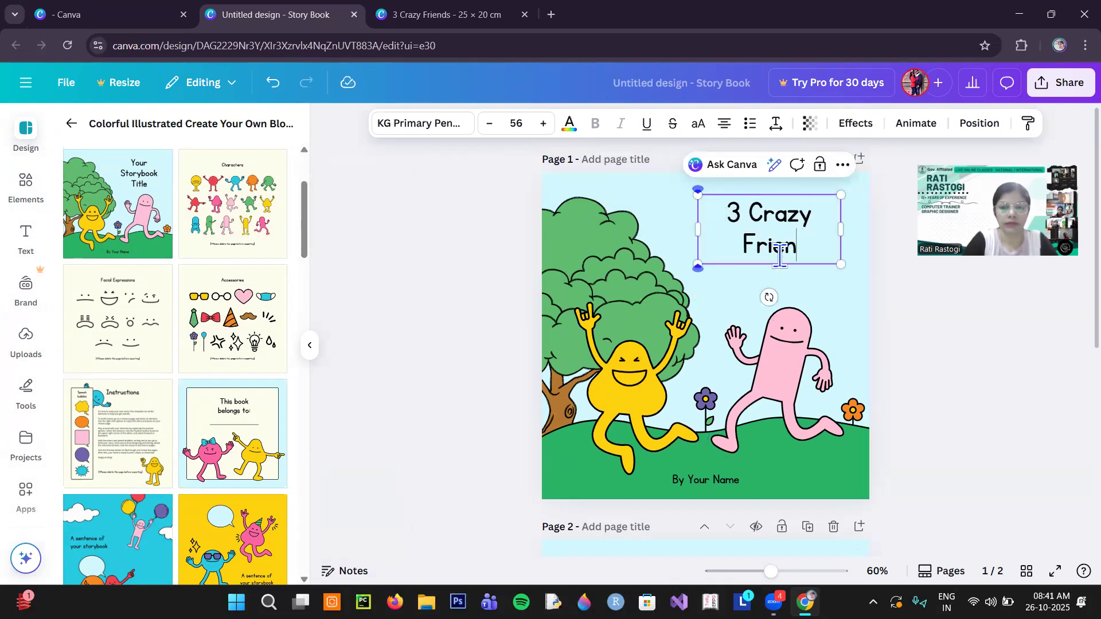
# - Delete the pink and yellow blob character bodies from the cover page
pyautogui.click(655, 396)
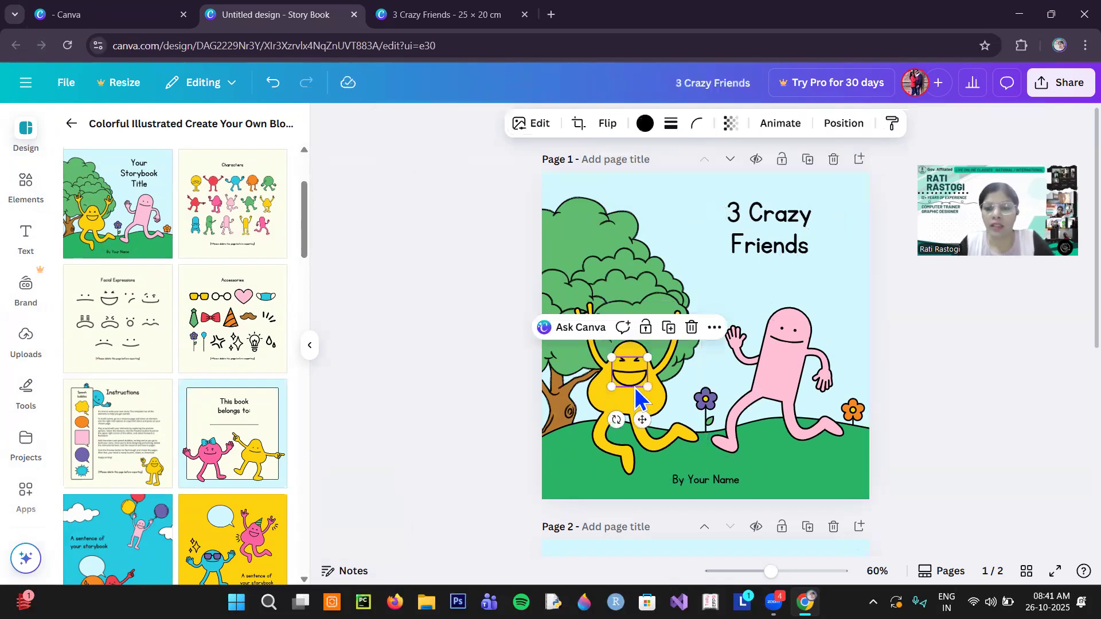
pyautogui.click(774, 395)
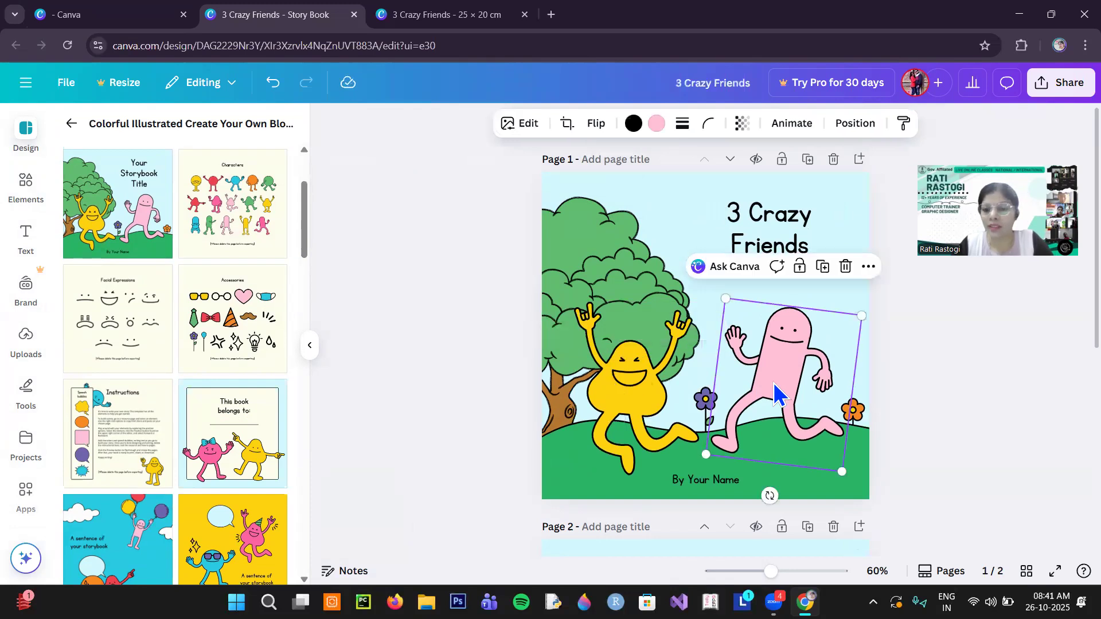
pyautogui.click(845, 266)
pyautogui.click(664, 335)
pyautogui.click(700, 273)
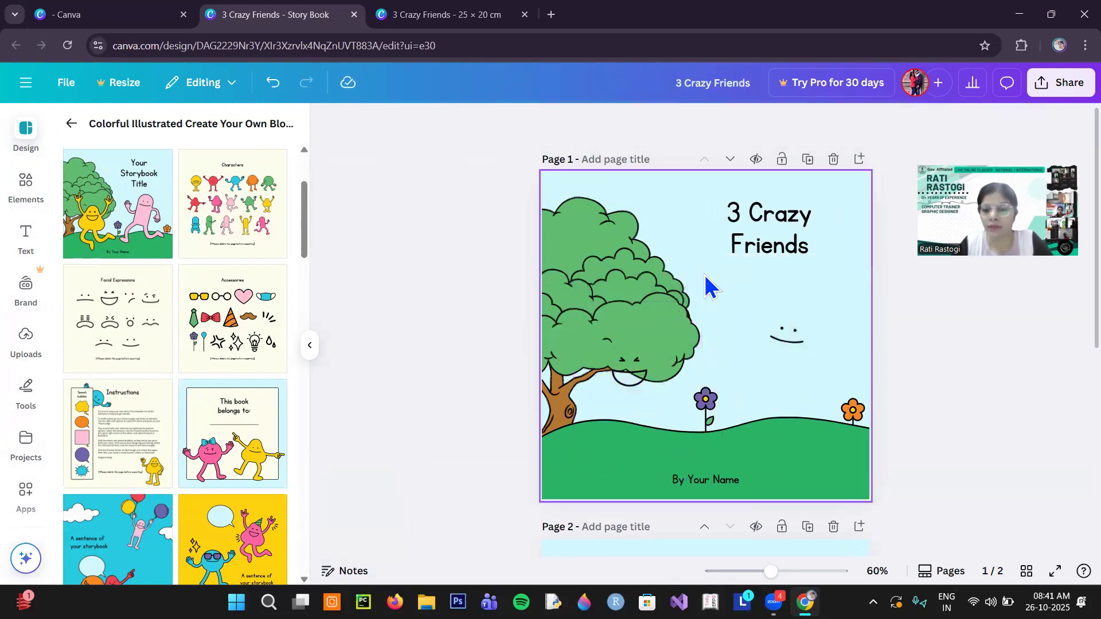
# - Search the design elements for "cartoon" and limit the results to graphics
pyautogui.click(26, 183)
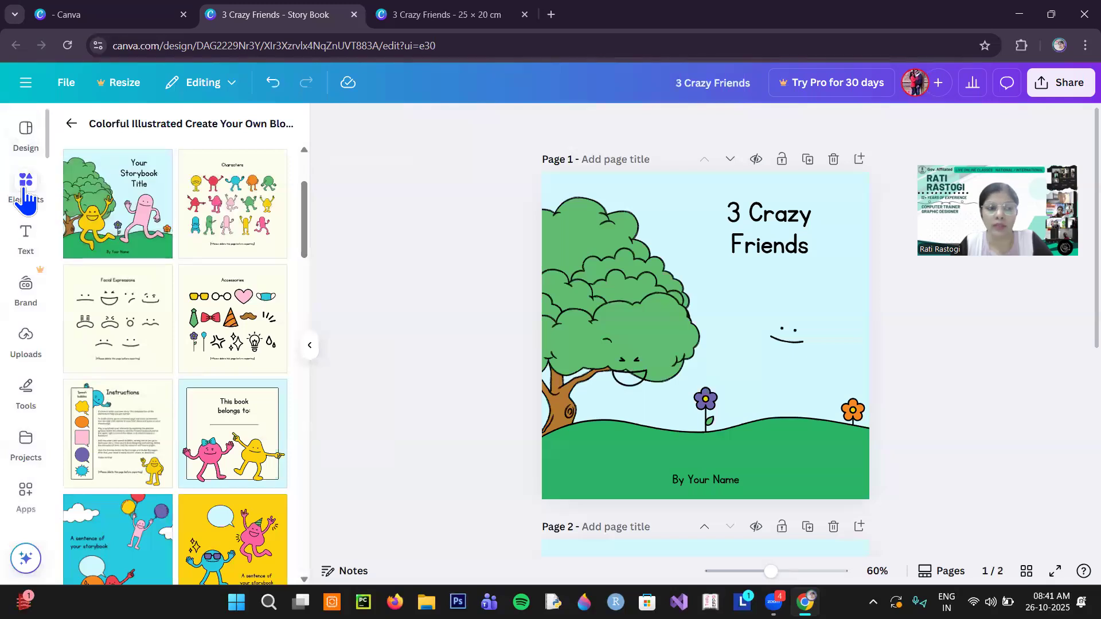
pyautogui.click(163, 131)
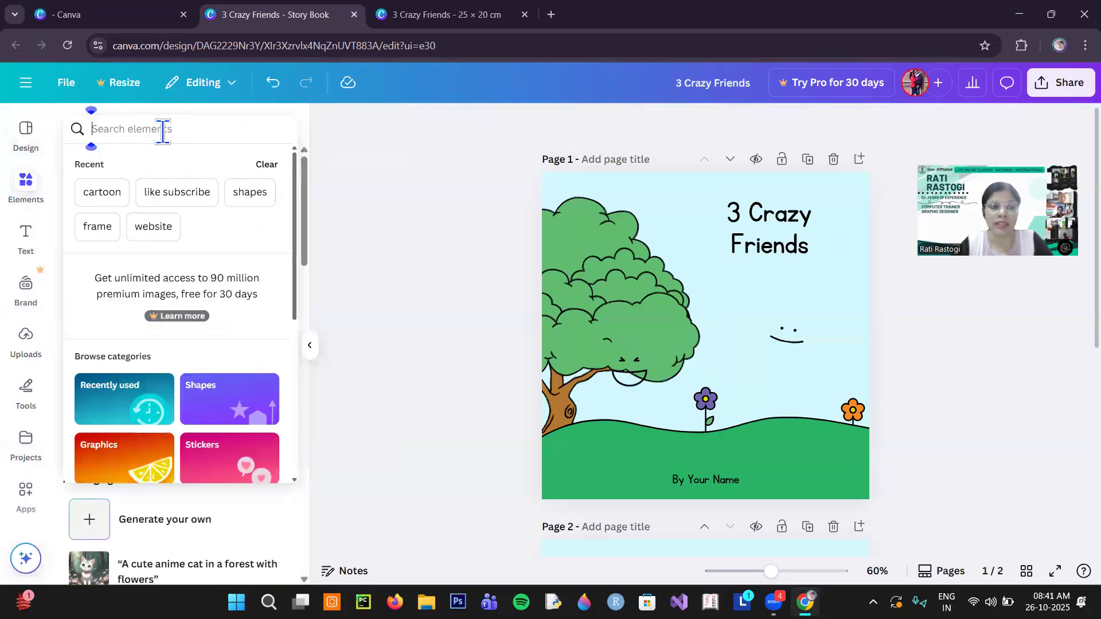
pyautogui.write('cartoon')
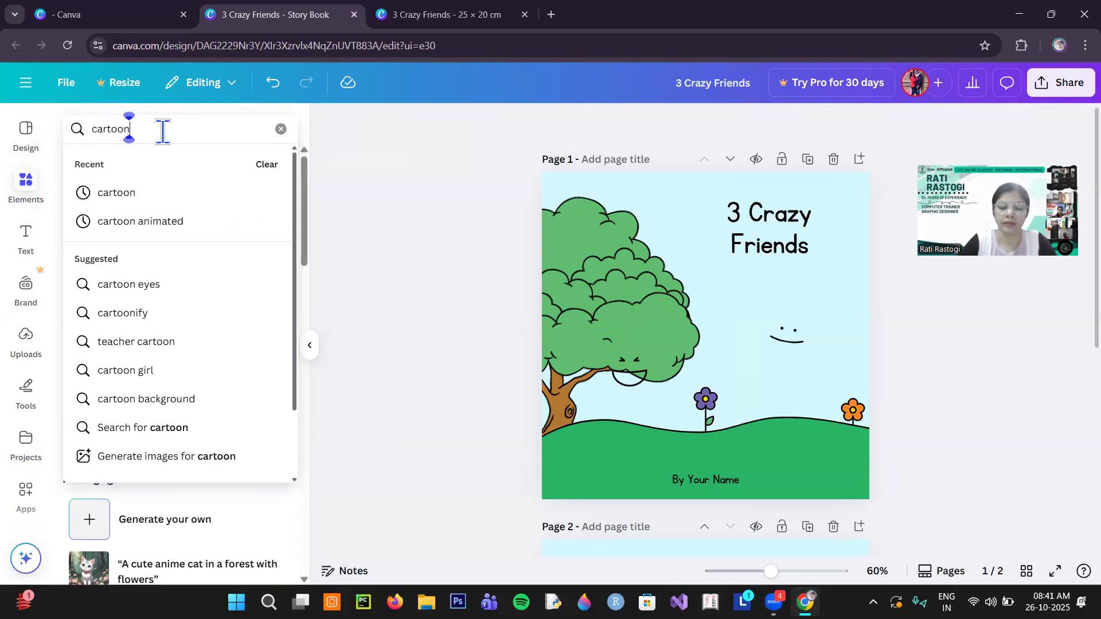
pyautogui.press('Return')
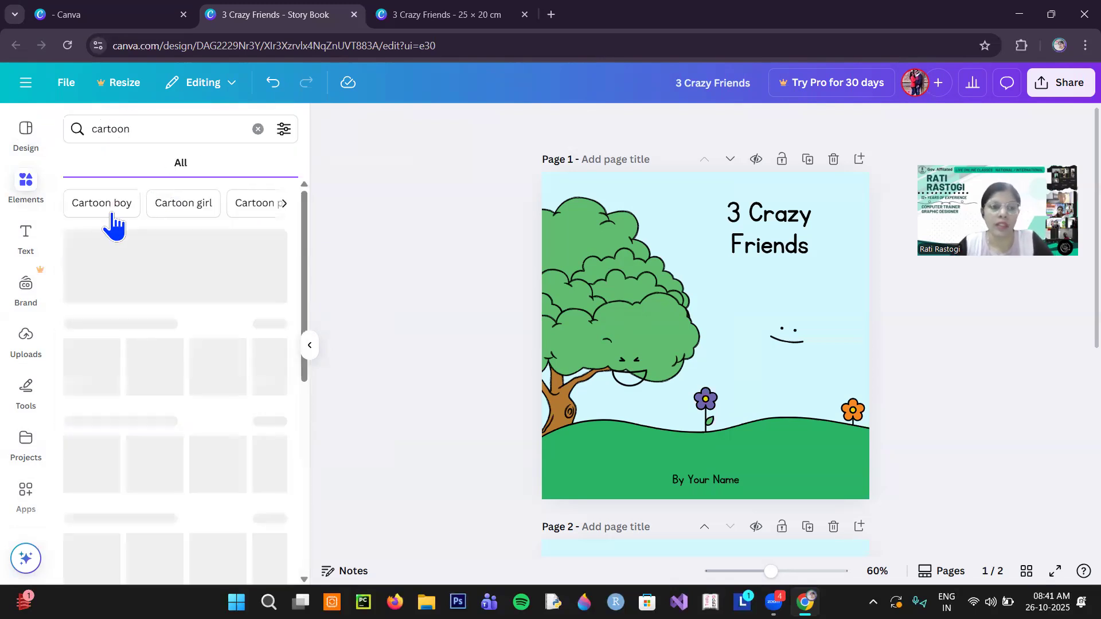
pyautogui.click(121, 166)
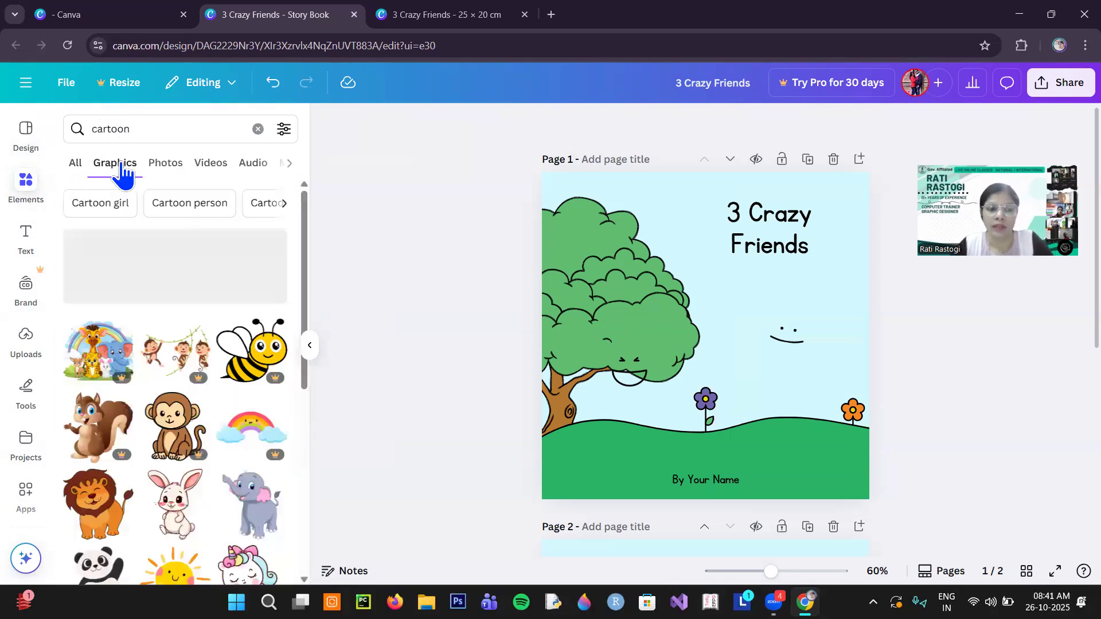
# - Add the waving boy in the striped shirt to the cover, standing over the leftover smile between the two flowers
pyautogui.scroll(-3, 156, 320)
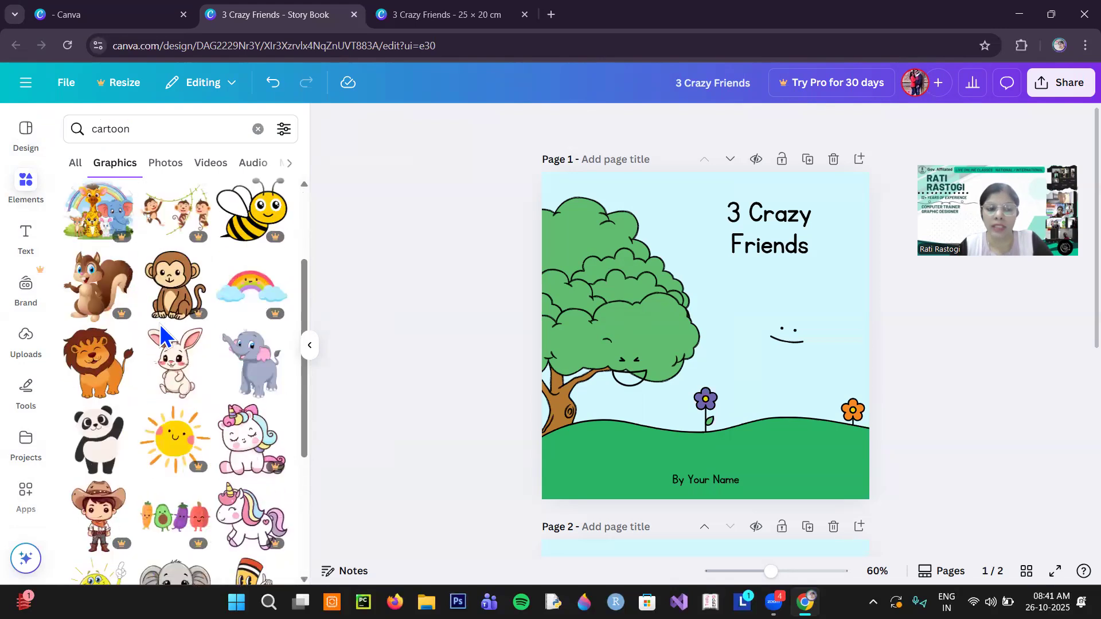
pyautogui.scroll(-3, 148, 379)
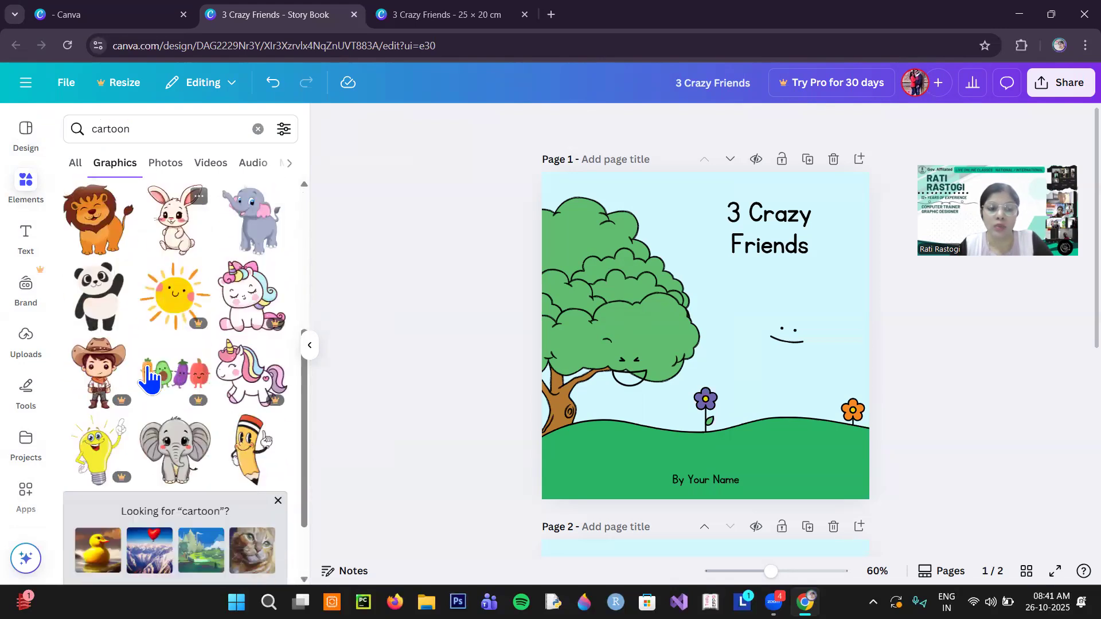
pyautogui.moveTo(119, 401)
pyautogui.scroll(-5, 220, 327)
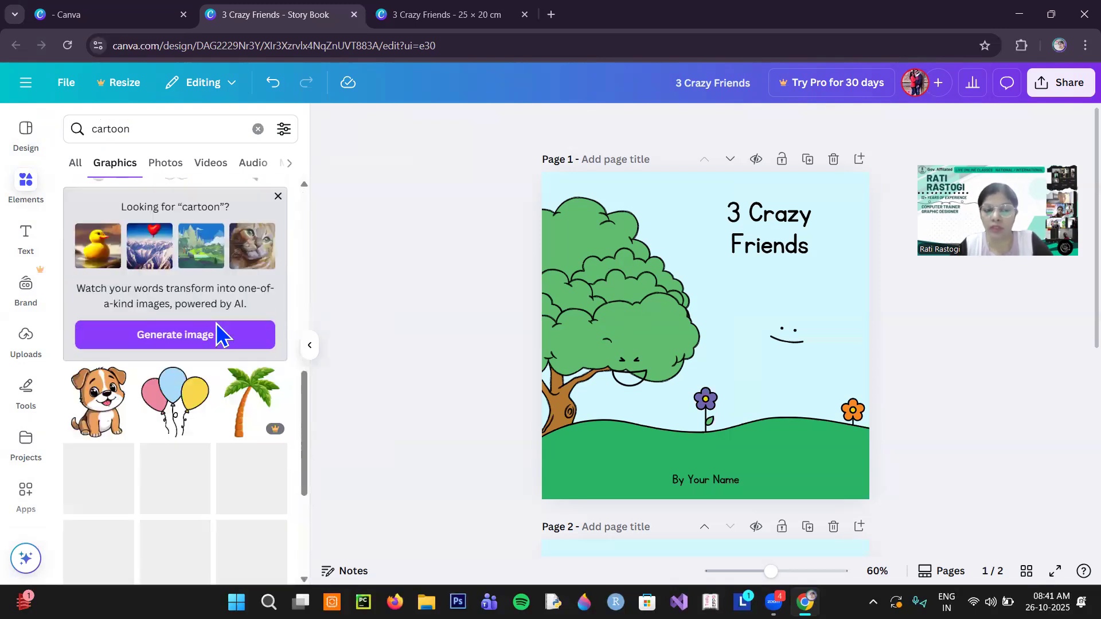
pyautogui.scroll(-4, 217, 331)
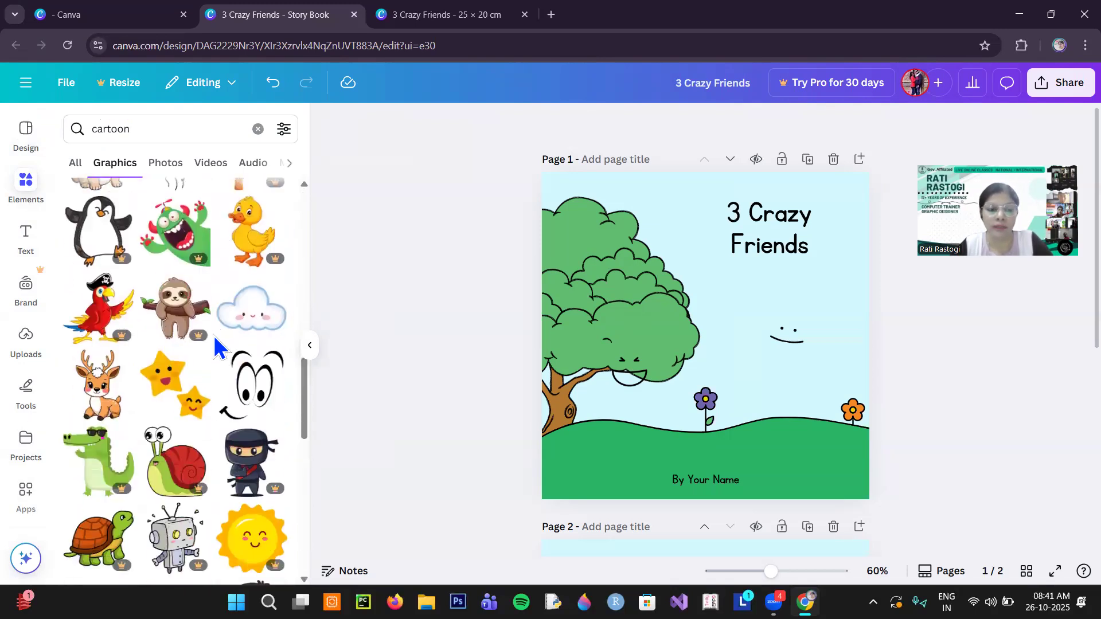
pyautogui.scroll(-3, 214, 335)
pyautogui.click(252, 399)
pyautogui.moveTo(730, 347); pyautogui.dragTo(803, 403)
# - Add the cartoon boy with the red cap in front of the tree and nudge the waving boy slightly lower on the hill
pyautogui.scroll(-3, 133, 346)
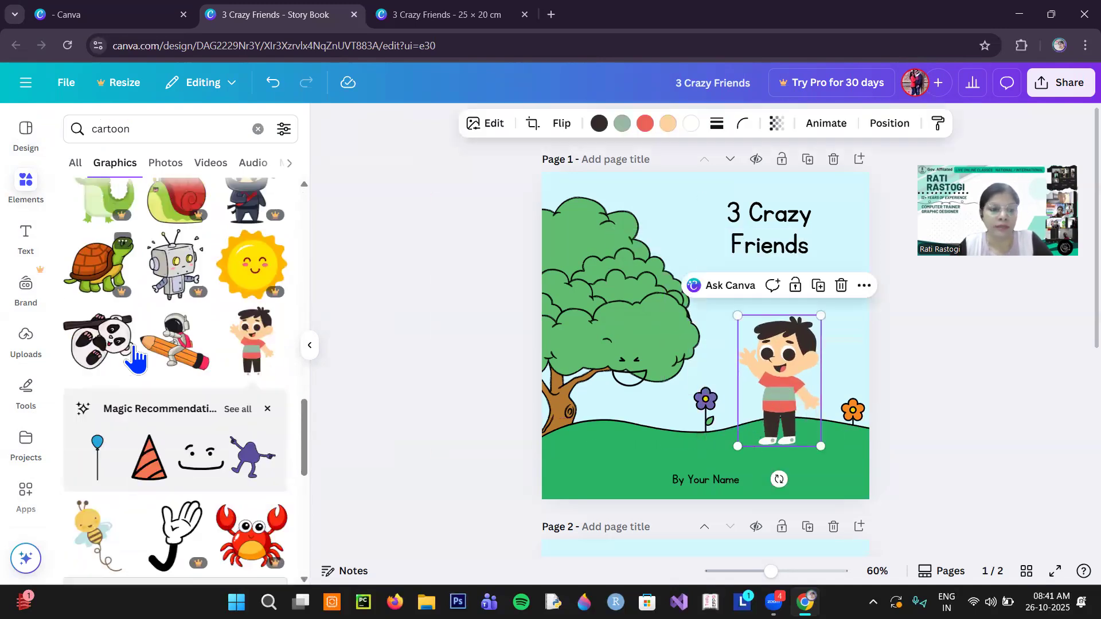
pyautogui.scroll(-5, 133, 345)
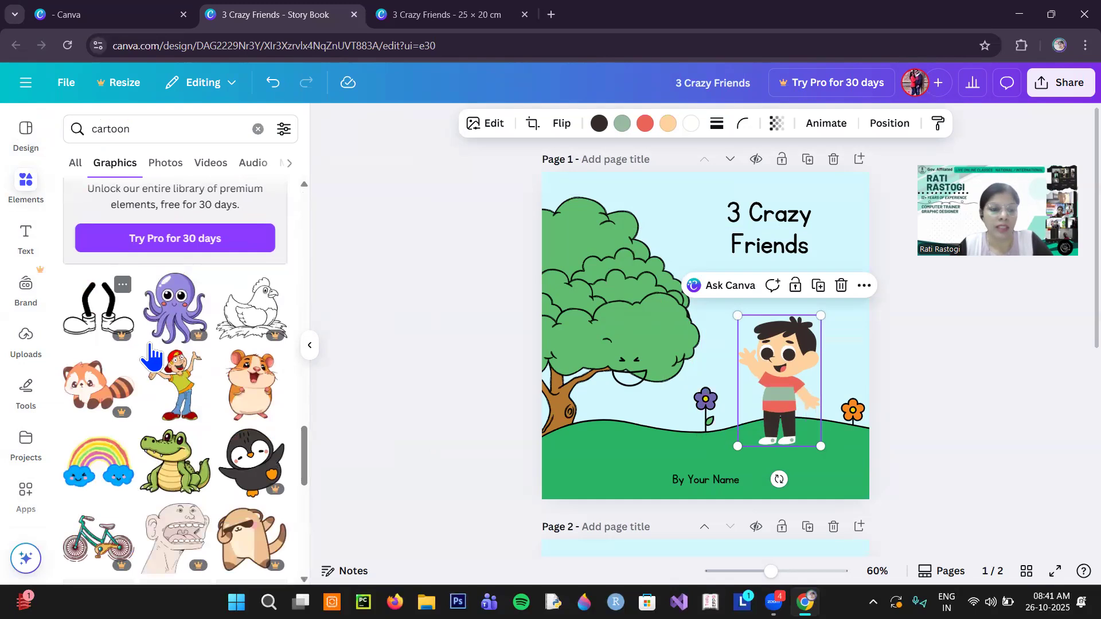
pyautogui.click(174, 398)
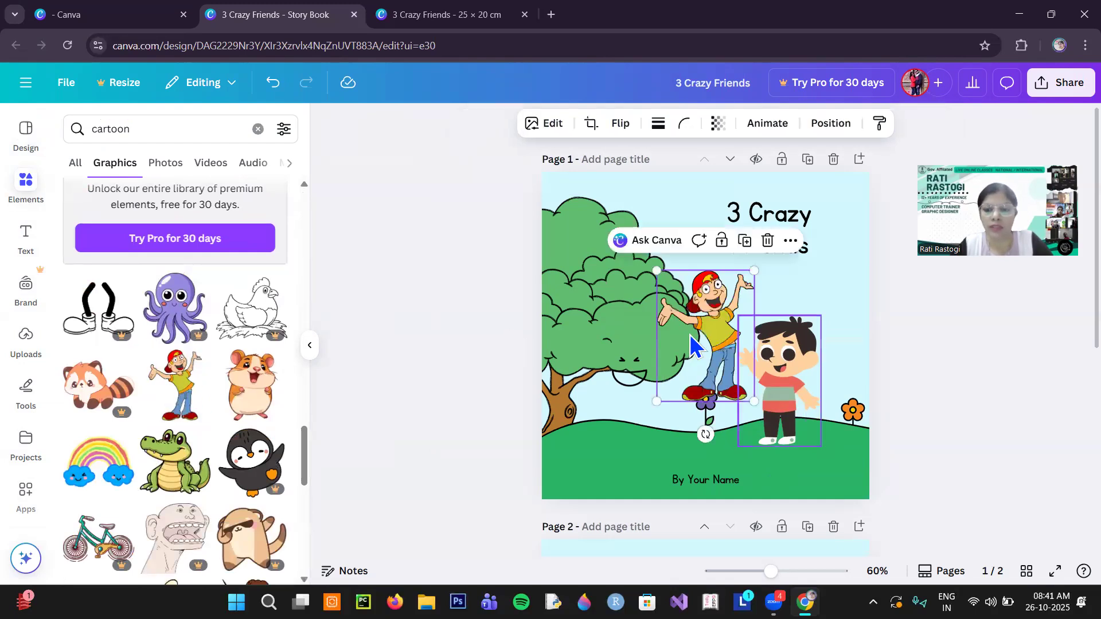
pyautogui.moveTo(695, 351); pyautogui.dragTo(615, 417)
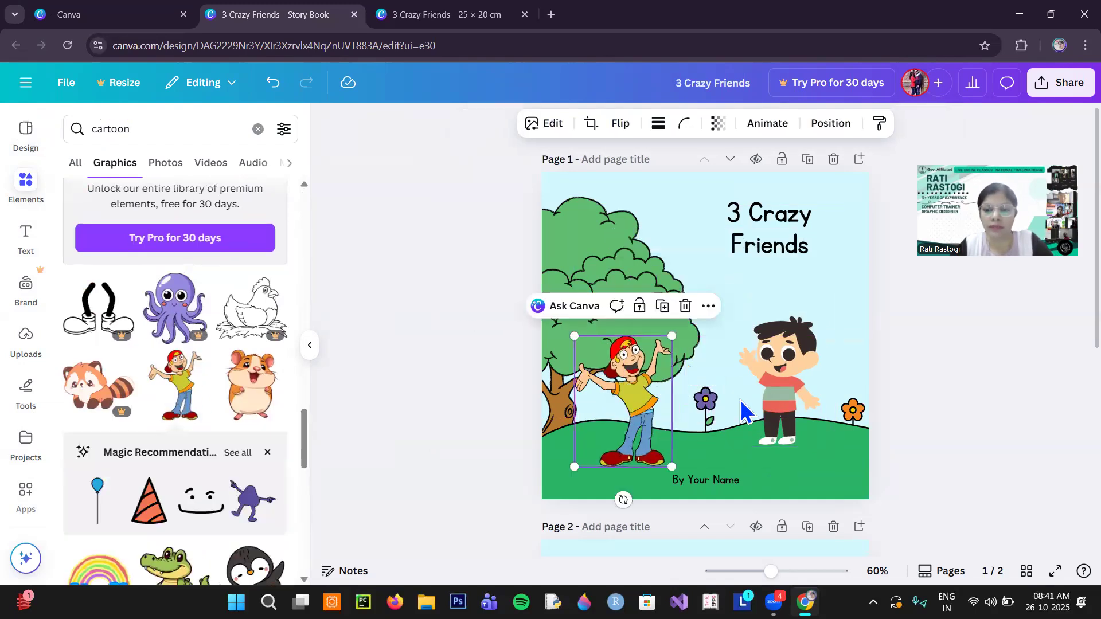
pyautogui.click(784, 408)
pyautogui.moveTo(784, 409); pyautogui.dragTo(792, 416)
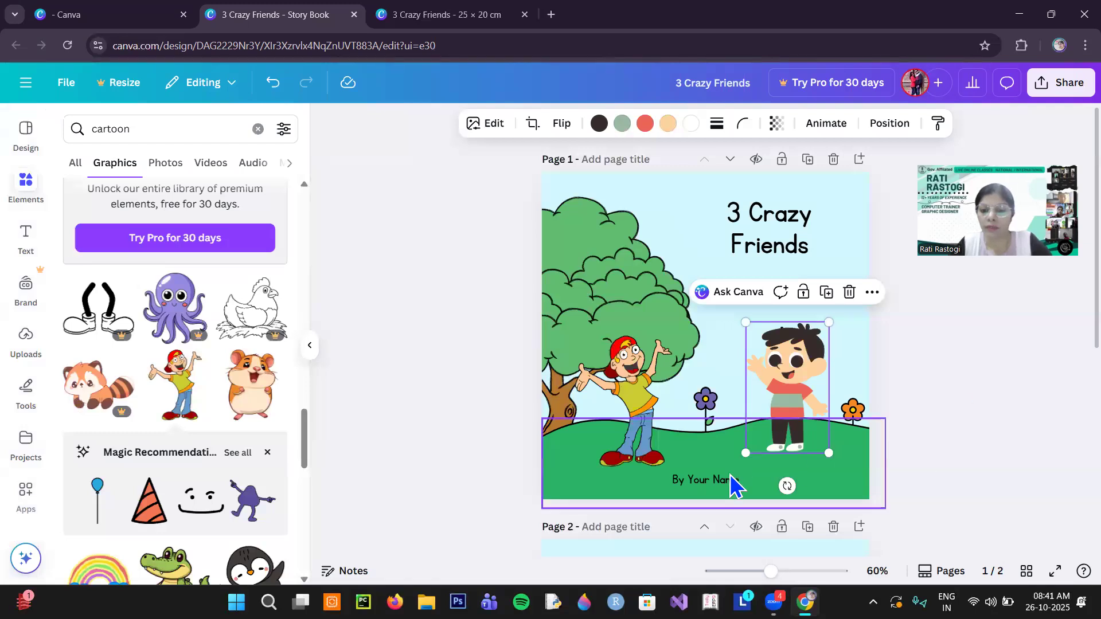
# - Replace the cover's placeholder author line with "By Code Champe"
pyautogui.click(691, 483)
pyautogui.click(692, 483)
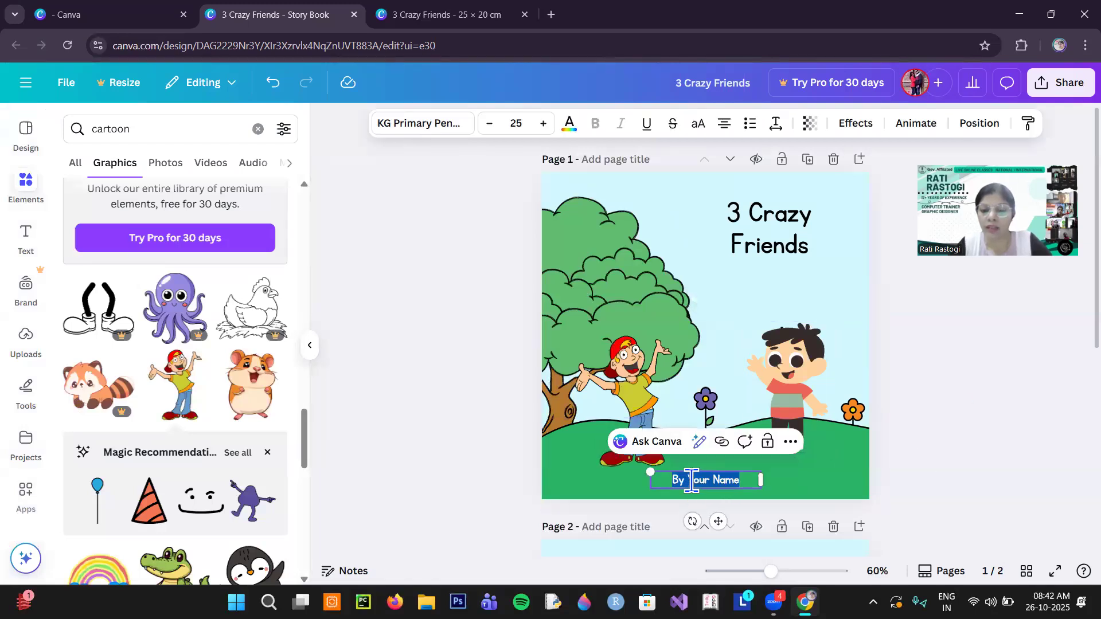
pyautogui.click(691, 480)
pyautogui.moveTo(690, 481); pyautogui.dragTo(735, 489)
pyautogui.write('Coe')
pyautogui.write('de Champ')
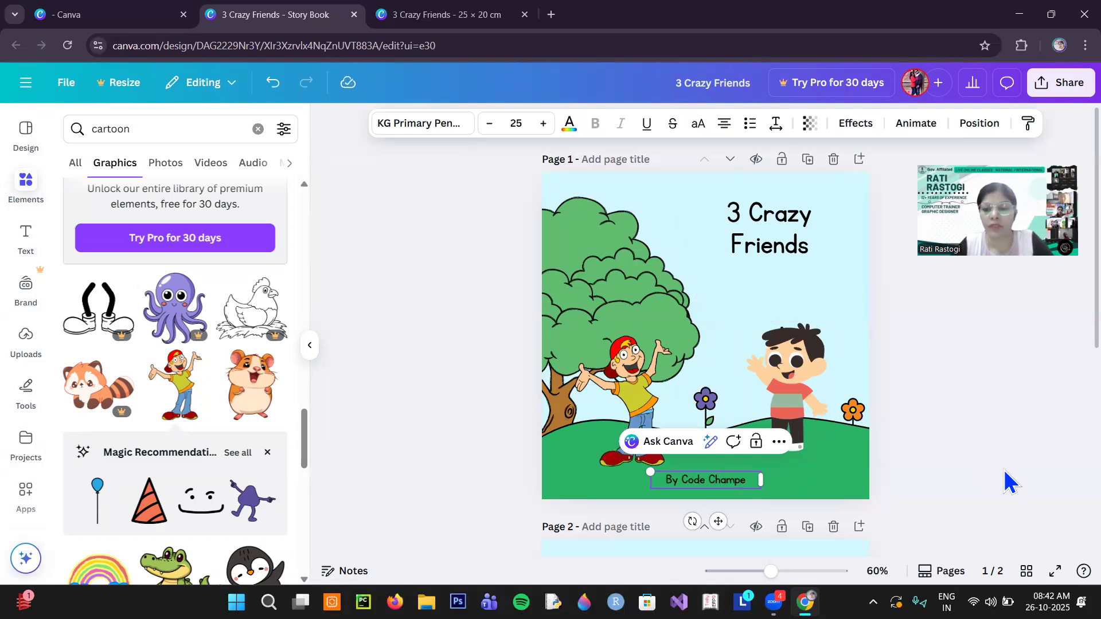
pyautogui.click(633, 379)
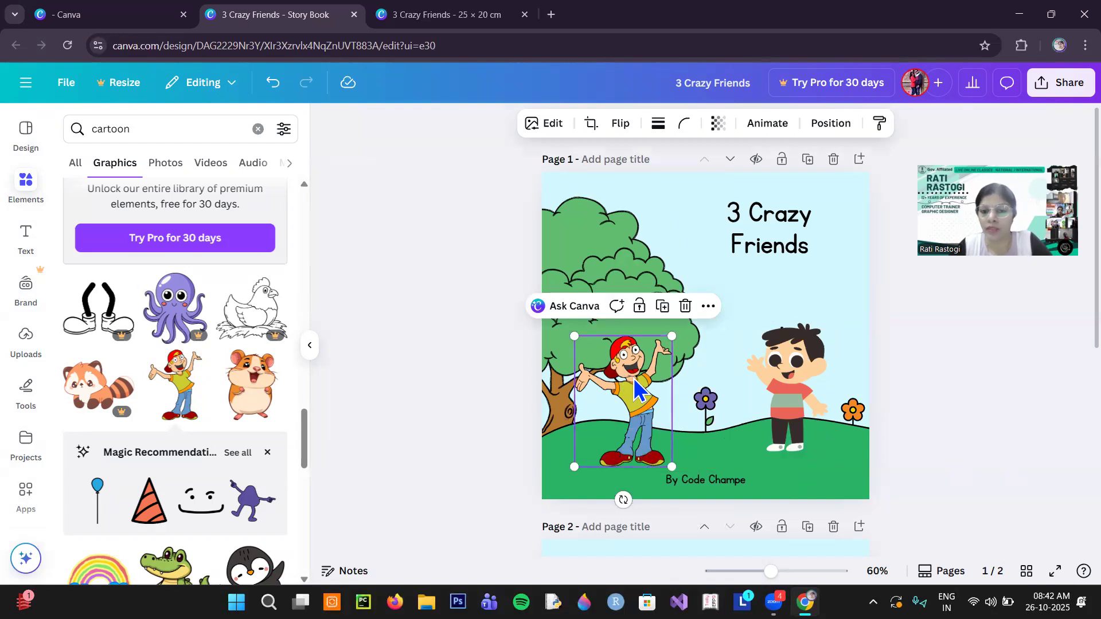
# - Generate an AI voice clip with the Ralph voice for the text "Hello i am Aren i am a good dancer"
pyautogui.click(715, 482)
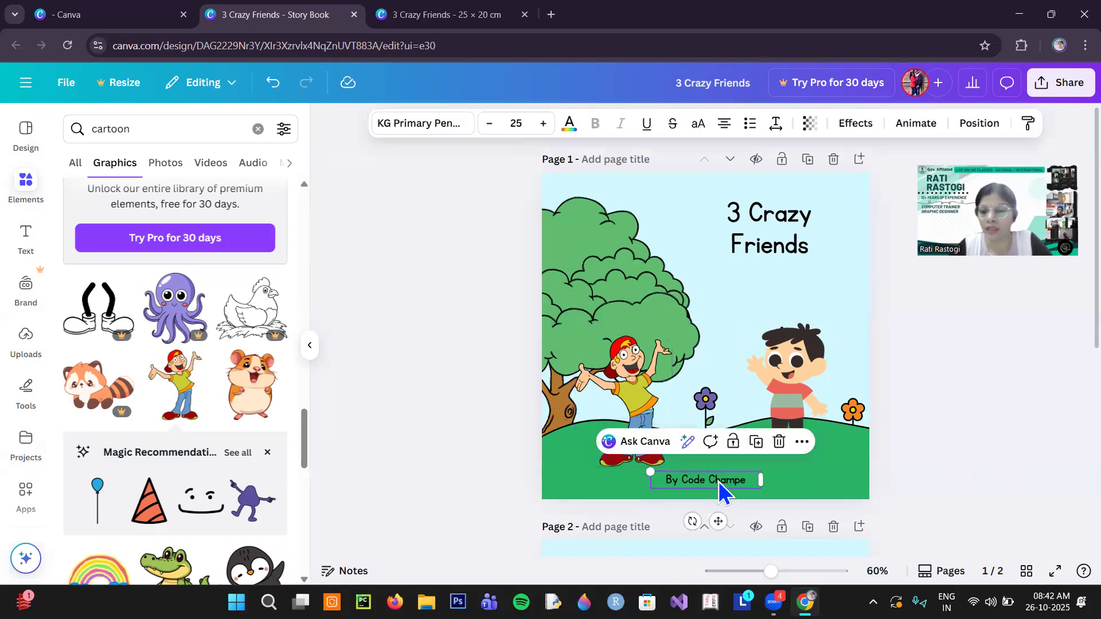
pyautogui.click(687, 441)
pyautogui.click(666, 406)
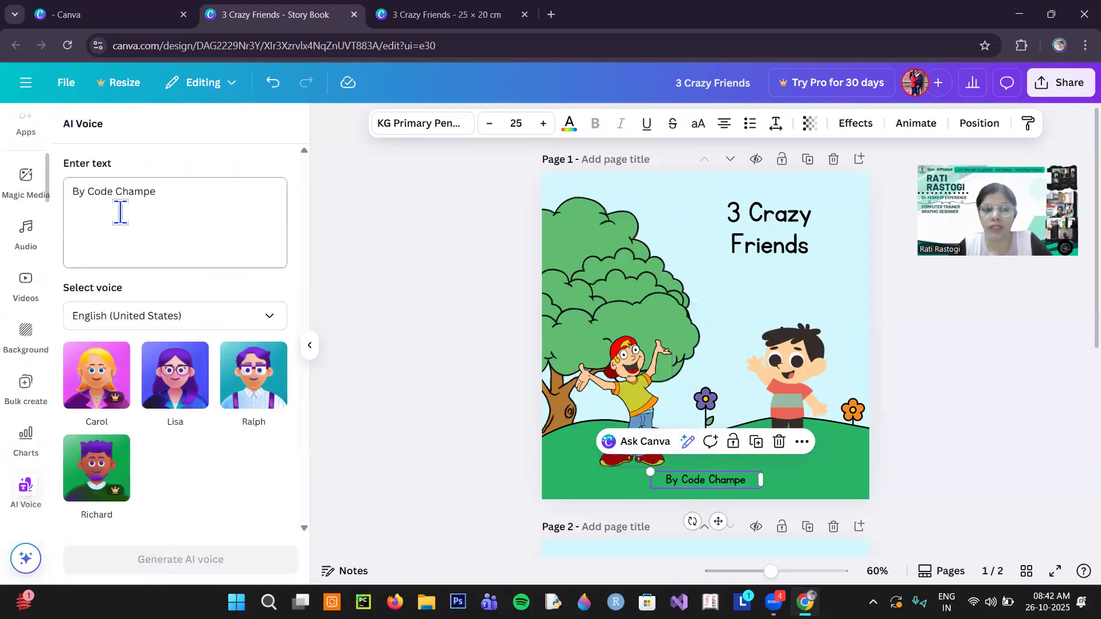
pyautogui.moveTo(155, 192); pyautogui.dragTo(43, 204)
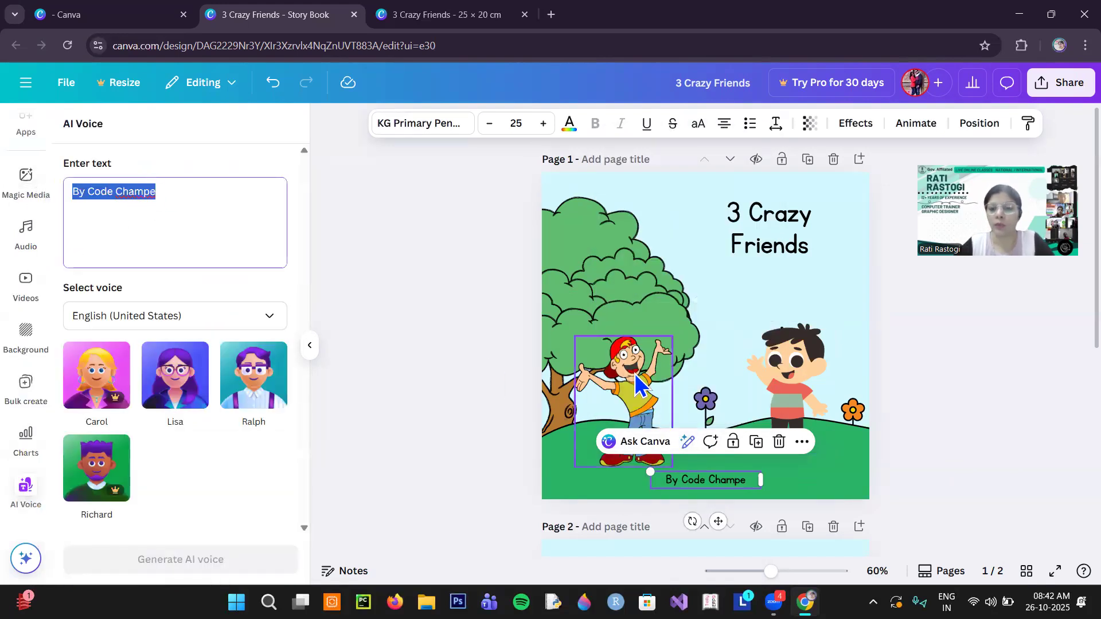
pyautogui.write('H')
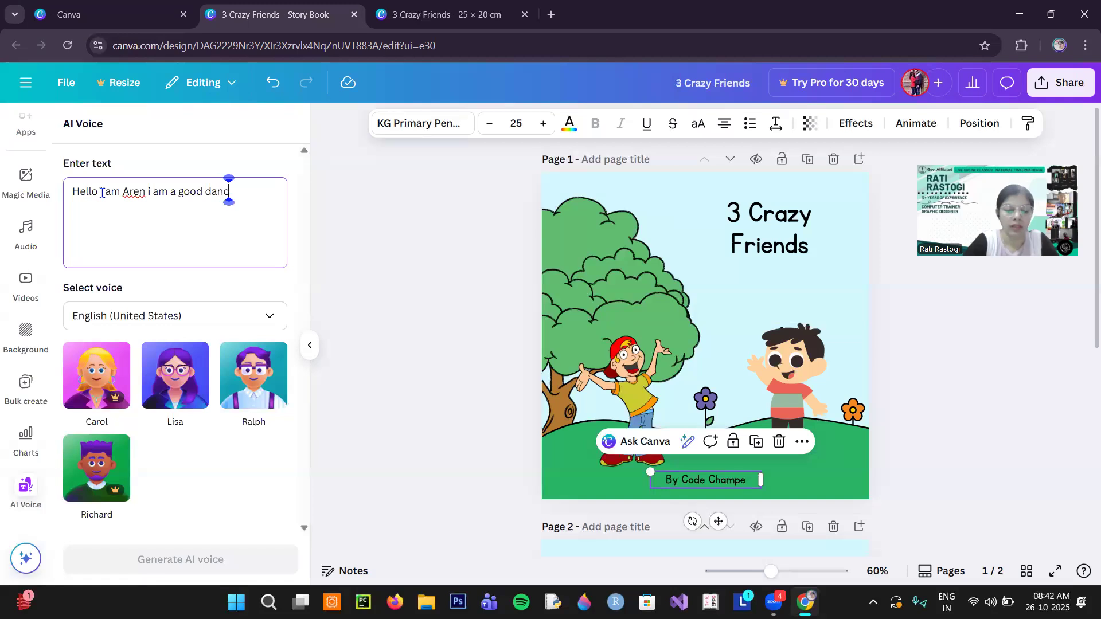
pyautogui.click(259, 402)
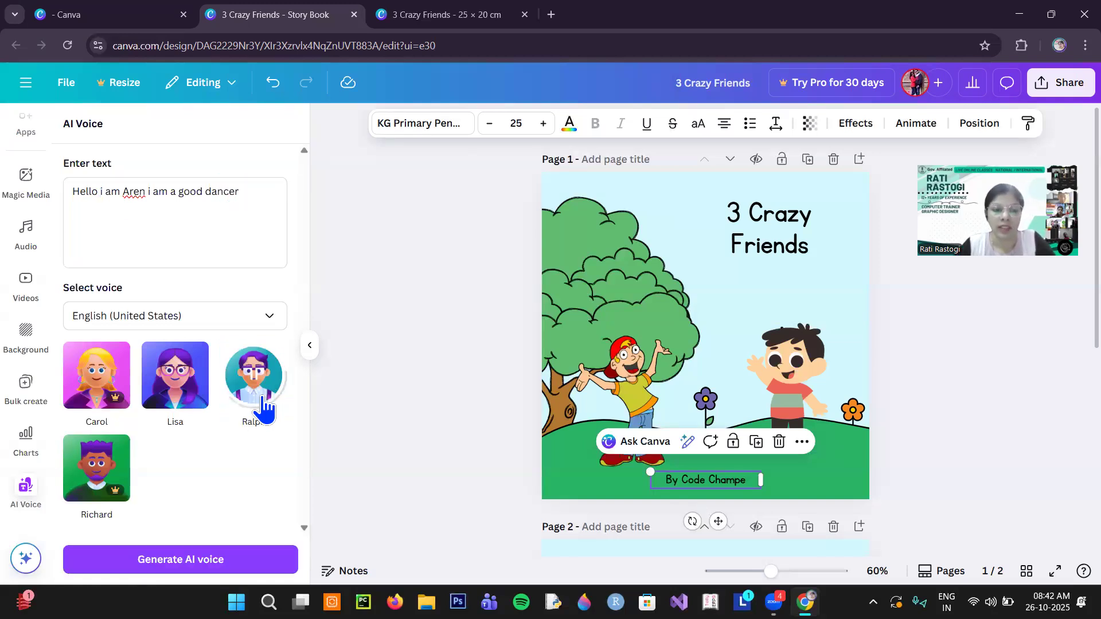
pyautogui.click(189, 568)
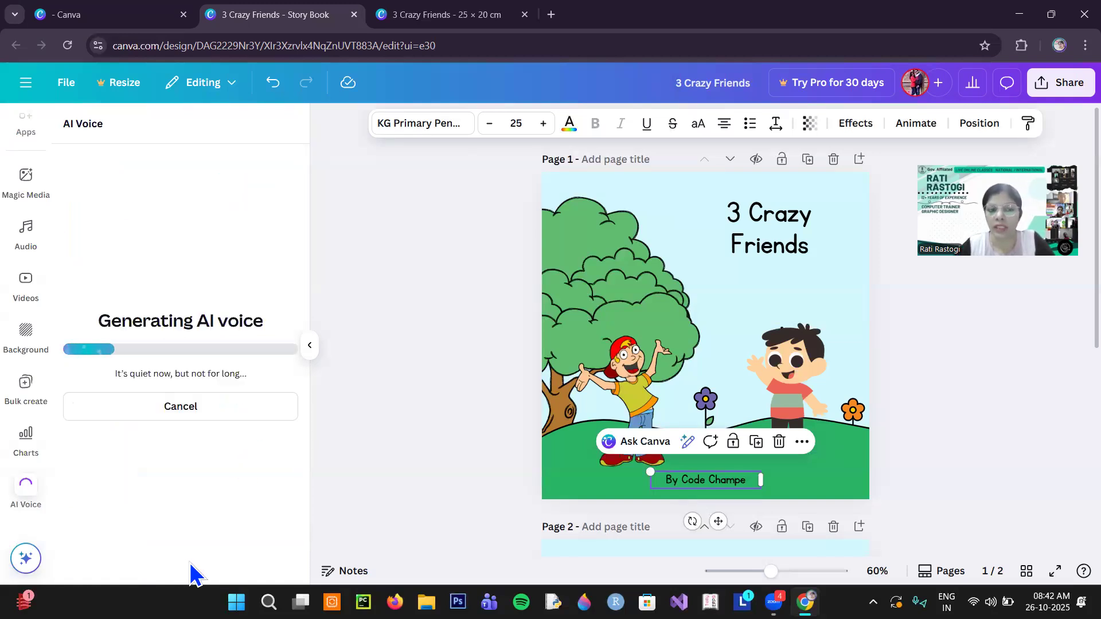
pyautogui.click(776, 376)
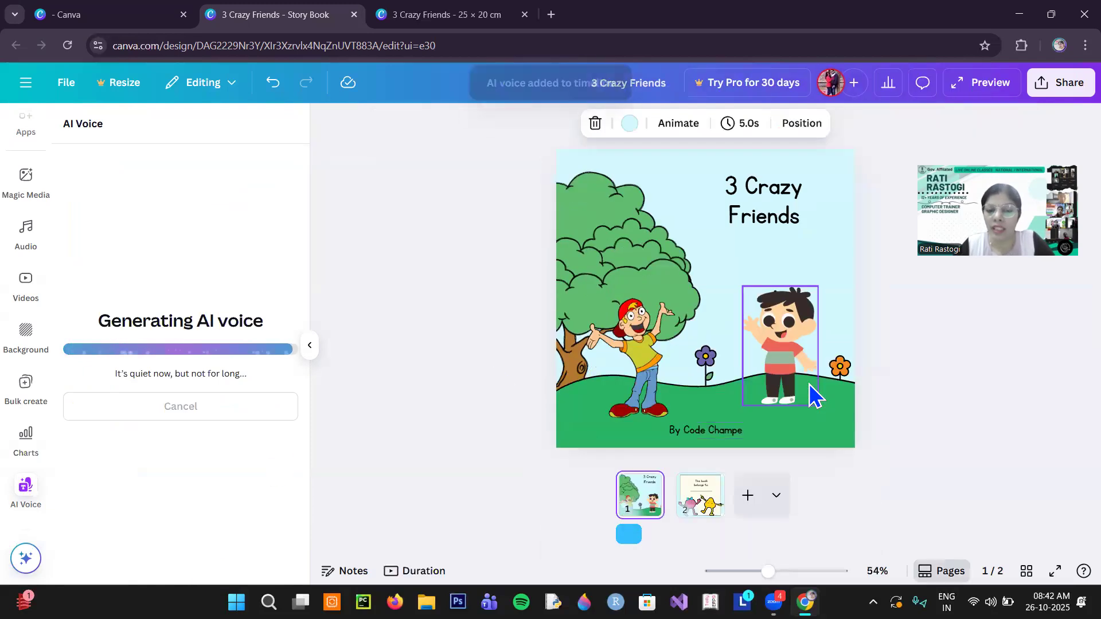
# - Generate a second Ralph voice clip saying "Hello i am Jolly i am a good Magician" and place it directly after the first clip
pyautogui.click(801, 364)
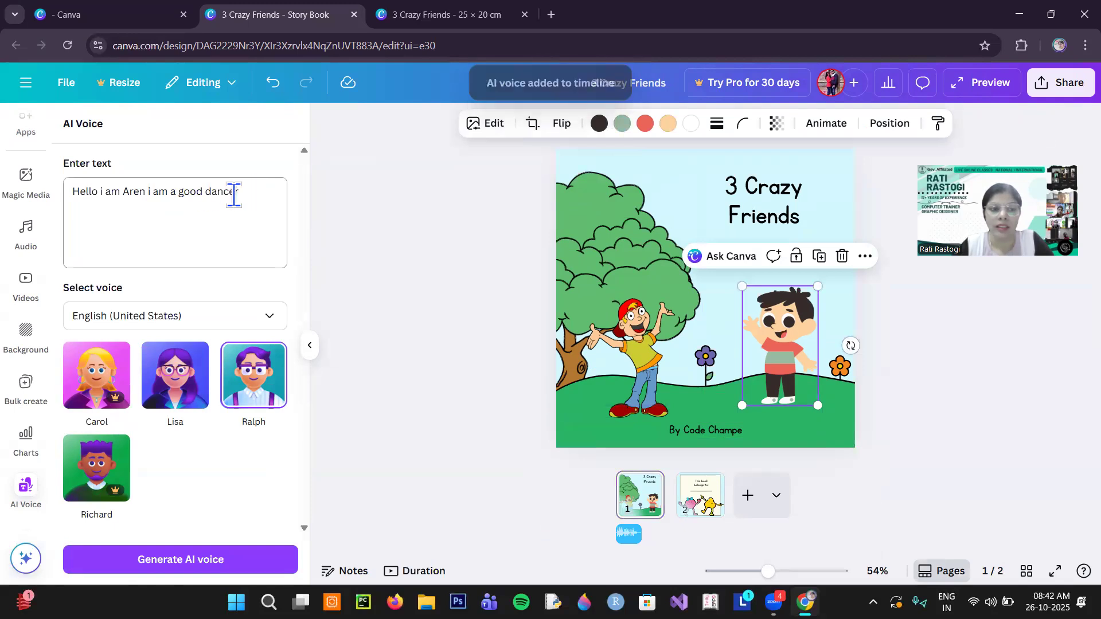
pyautogui.moveTo(146, 192); pyautogui.dragTo(125, 191)
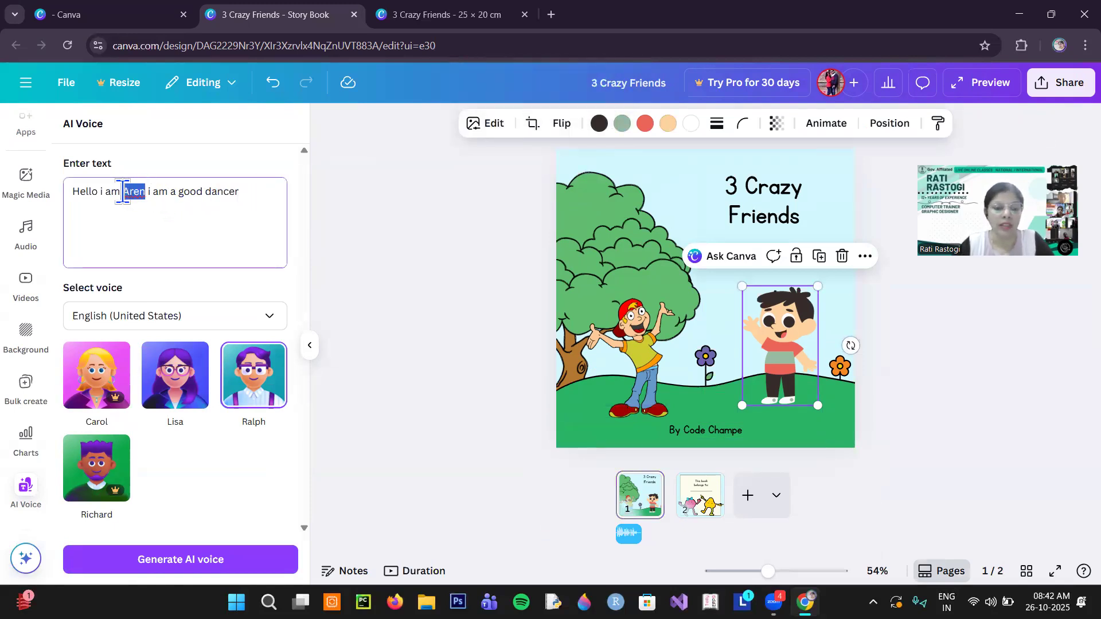
pyautogui.write('Jolly')
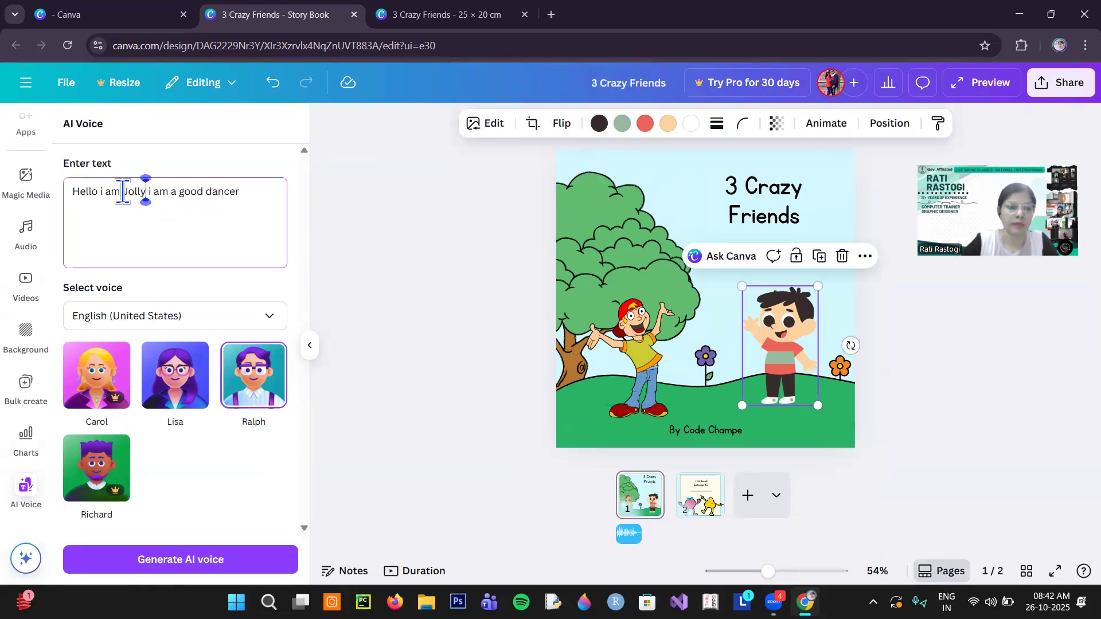
pyautogui.moveTo(208, 191); pyautogui.dragTo(252, 192)
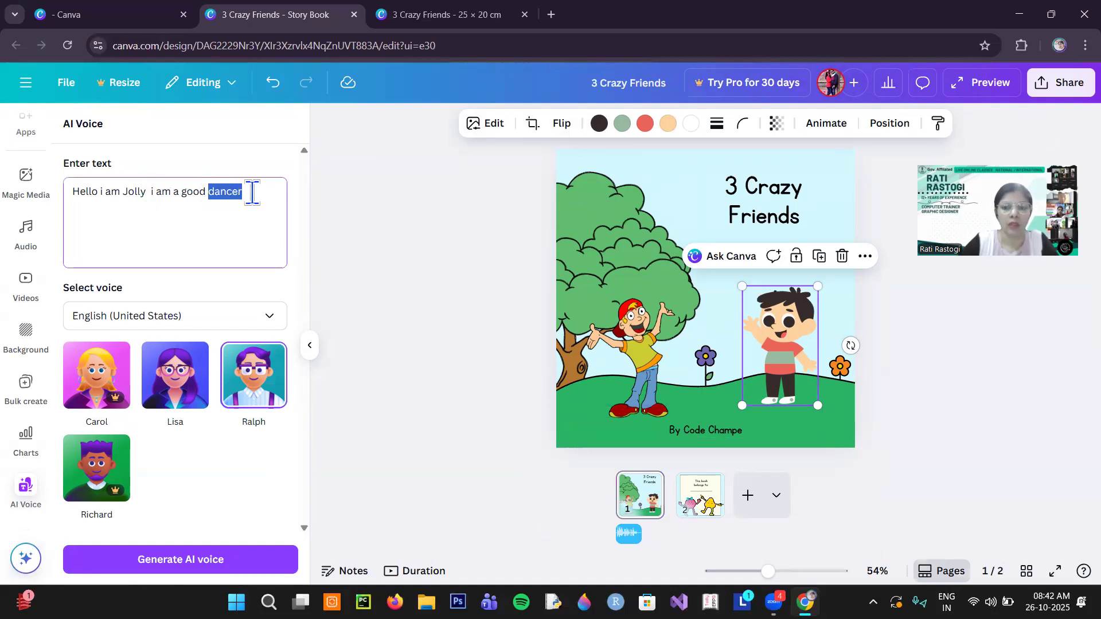
pyautogui.write('Magici')
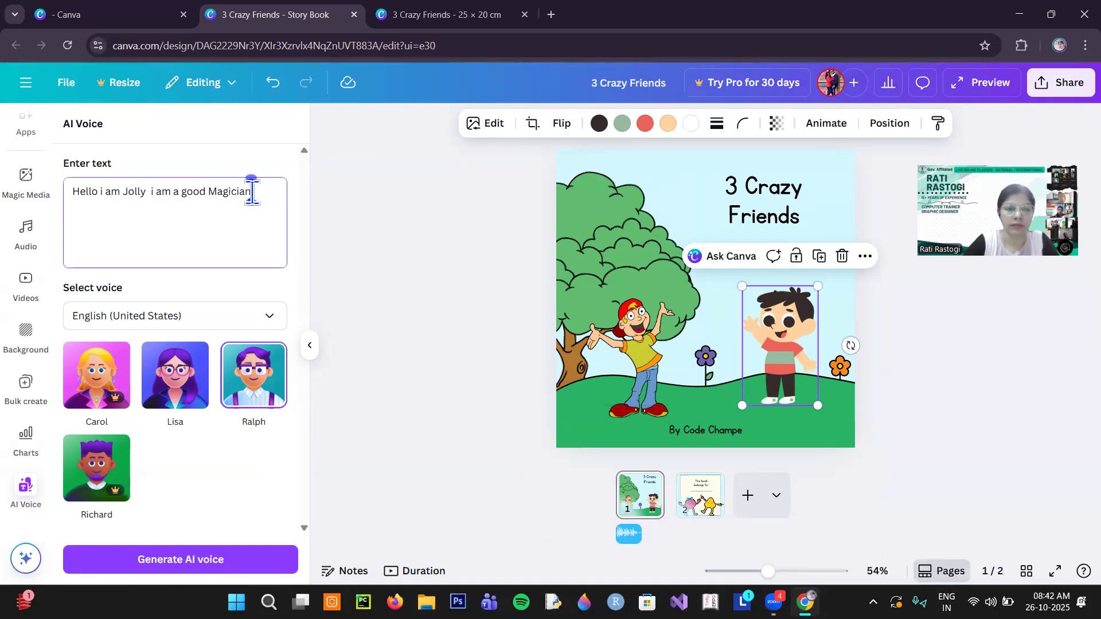
pyautogui.click(261, 404)
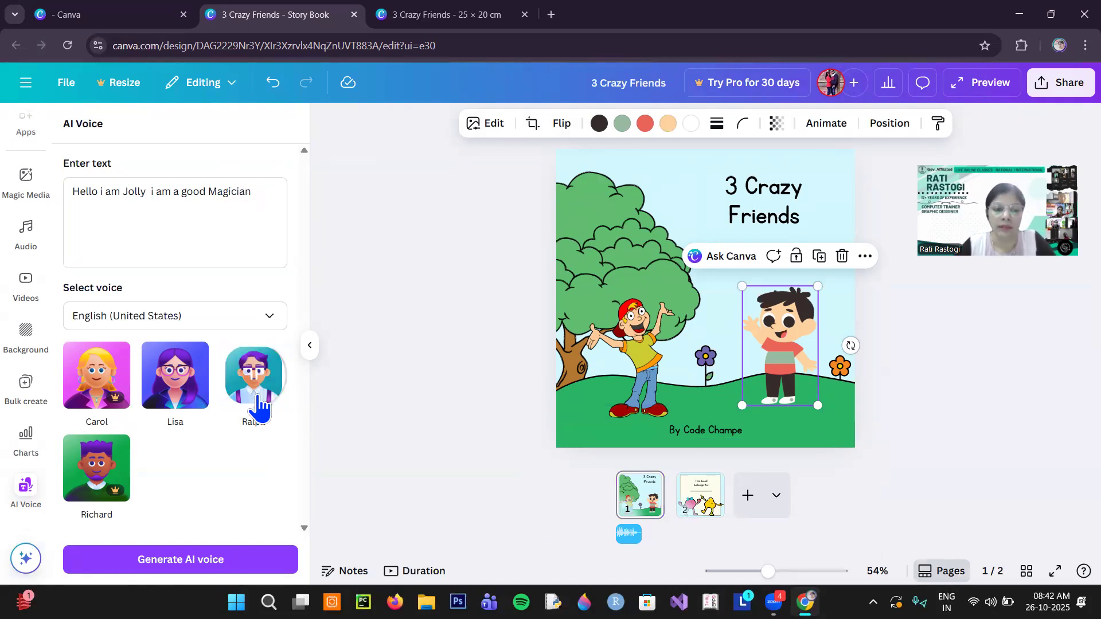
pyautogui.click(211, 559)
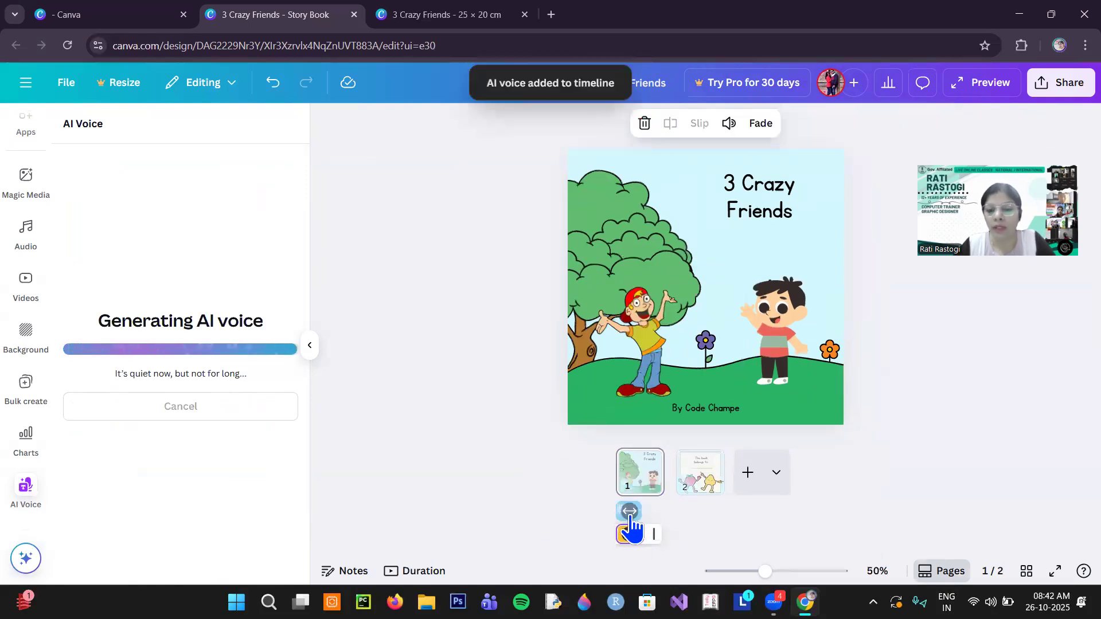
pyautogui.moveTo(635, 545); pyautogui.dragTo(660, 529)
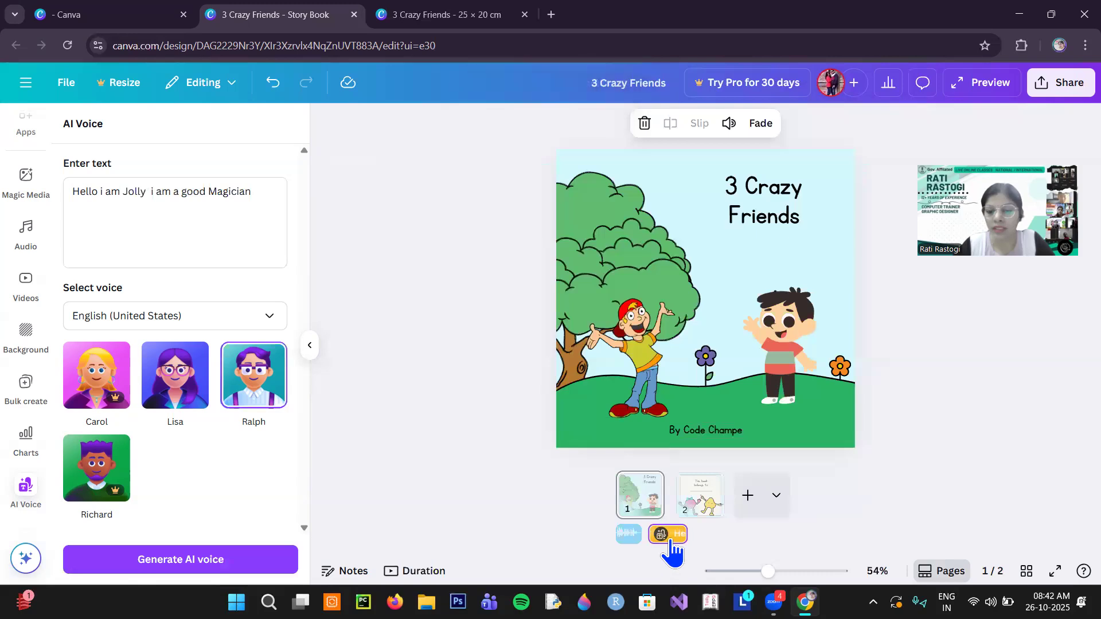
pyautogui.click(701, 500)
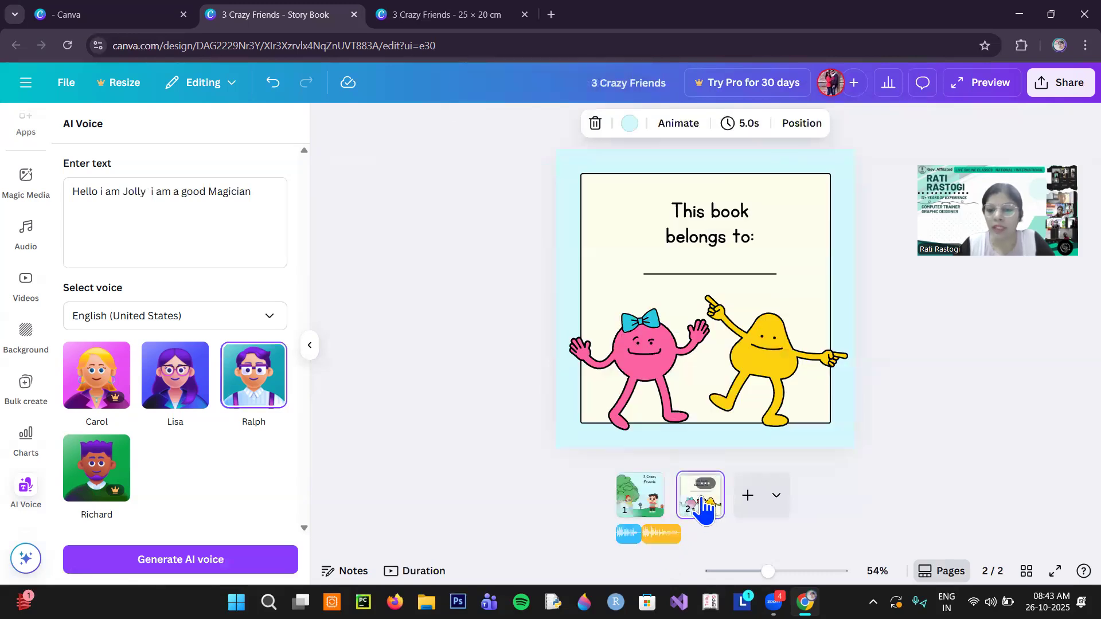
pyautogui.click(660, 370)
pyautogui.moveTo(656, 370)
pyautogui.mouseDown()
pyautogui.moveTo(587, 373)
pyautogui.moveTo(656, 358)
pyautogui.mouseUp()
# - Return to the cover page and play a preview of the story book with its voice clips
pyautogui.click(636, 494)
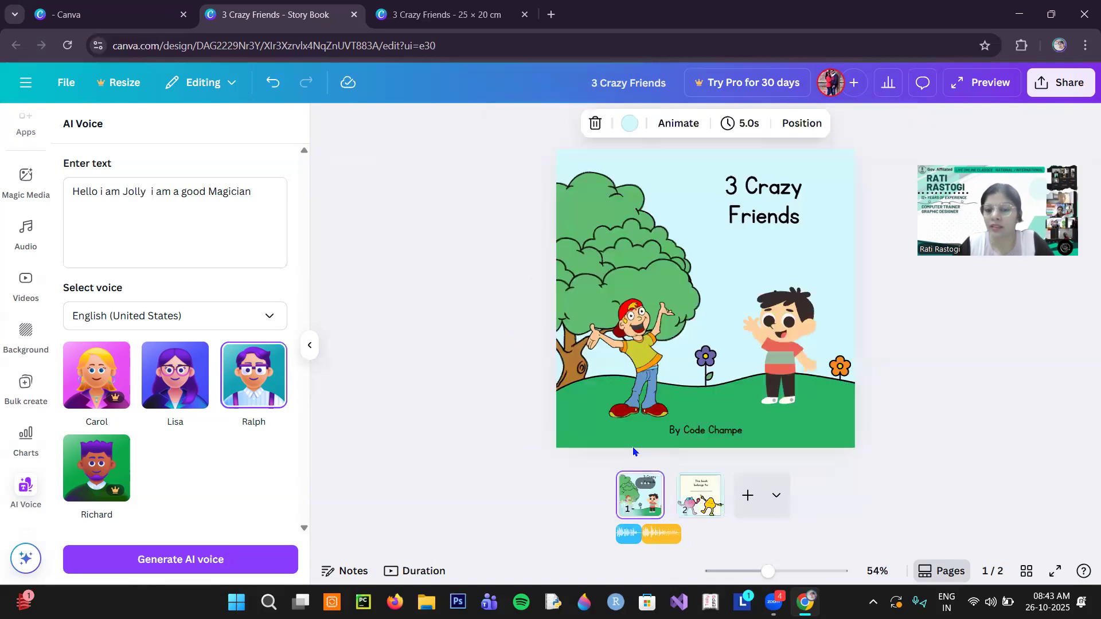
pyautogui.click(969, 86)
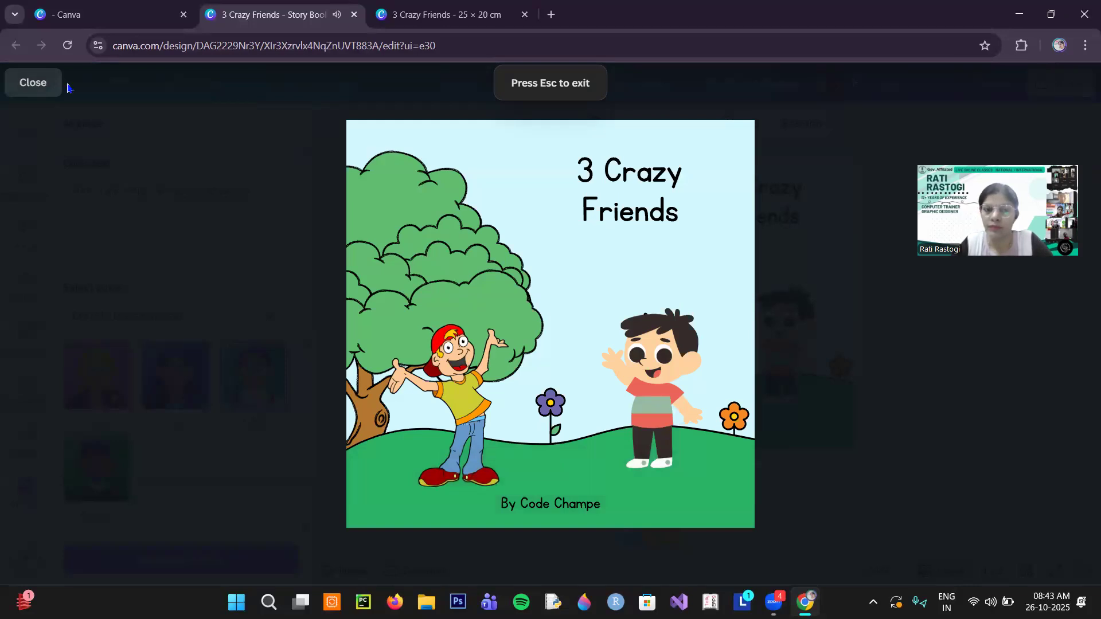
# - Exit the preview and apply the Pan animation to the red-capped cartoon character on the cover
pyautogui.click(43, 85)
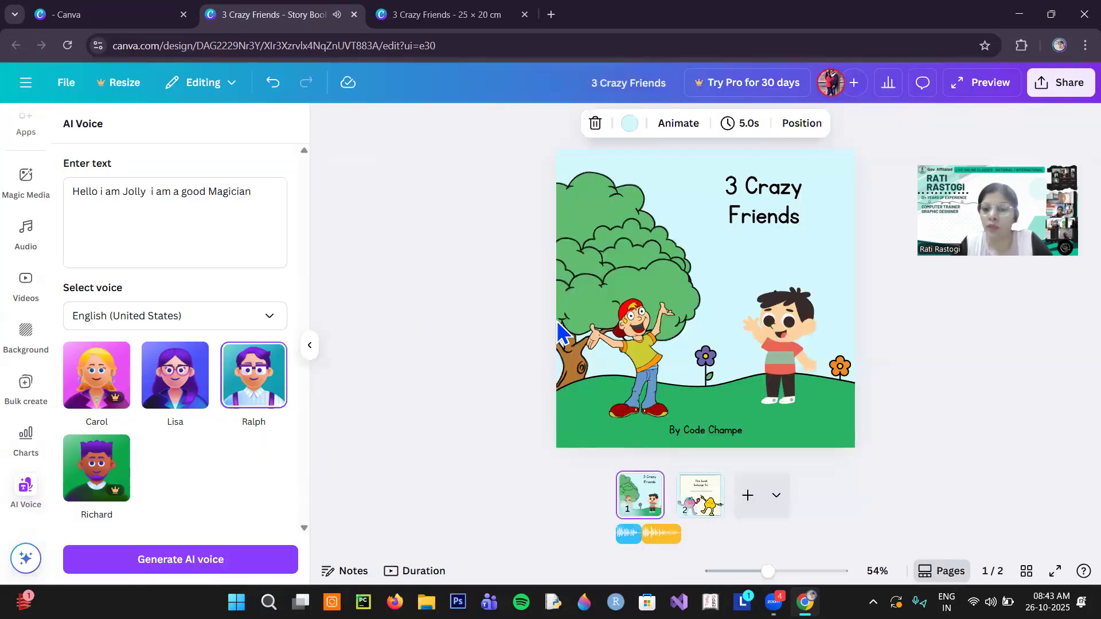
pyautogui.click(636, 379)
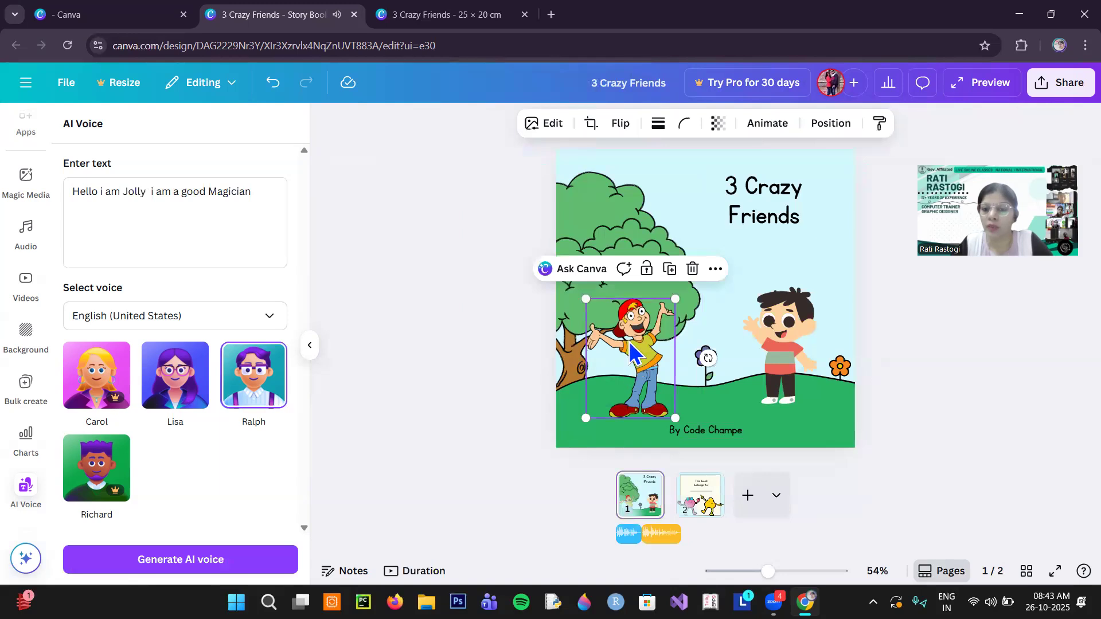
pyautogui.click(766, 127)
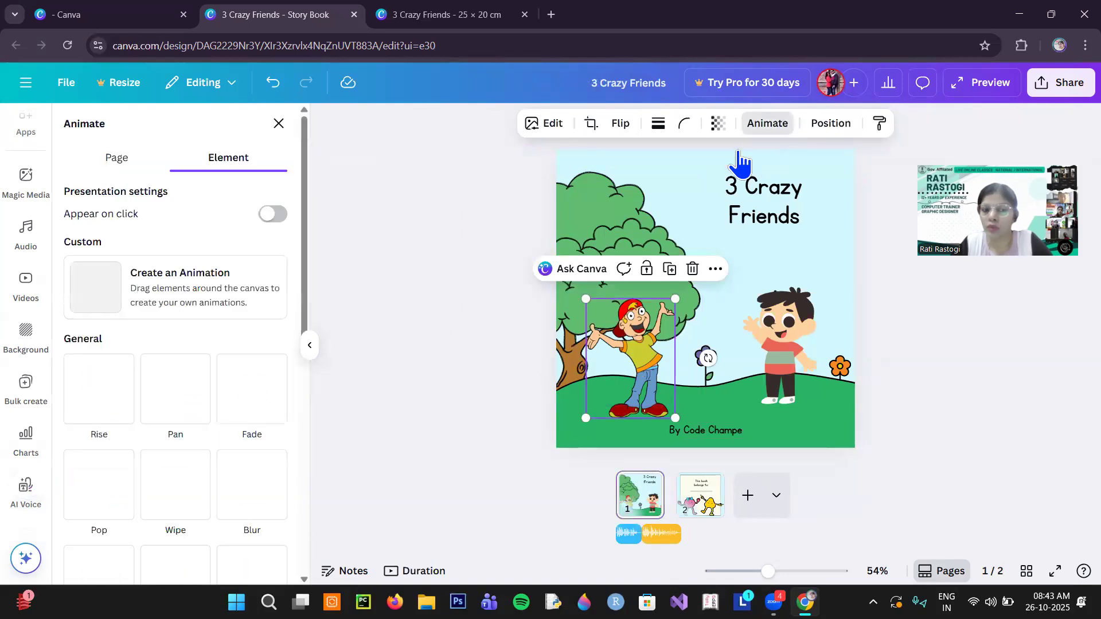
pyautogui.click(182, 416)
# - Apply the Baseline animation to the waving boy in the striped shirt and preview the animated cover
pyautogui.click(668, 414)
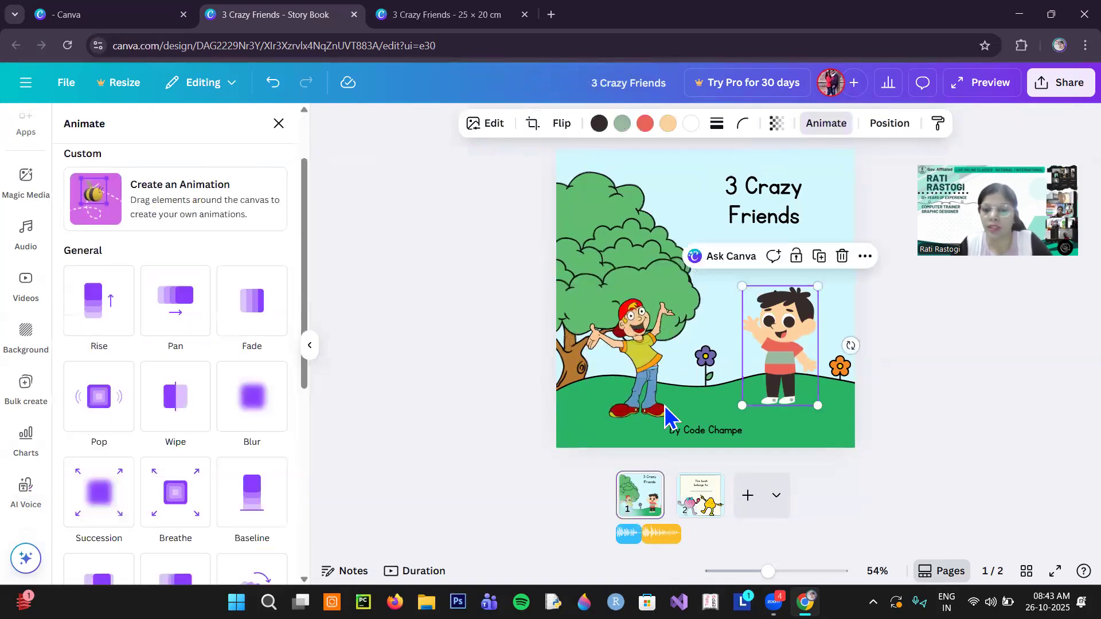
pyautogui.click(251, 505)
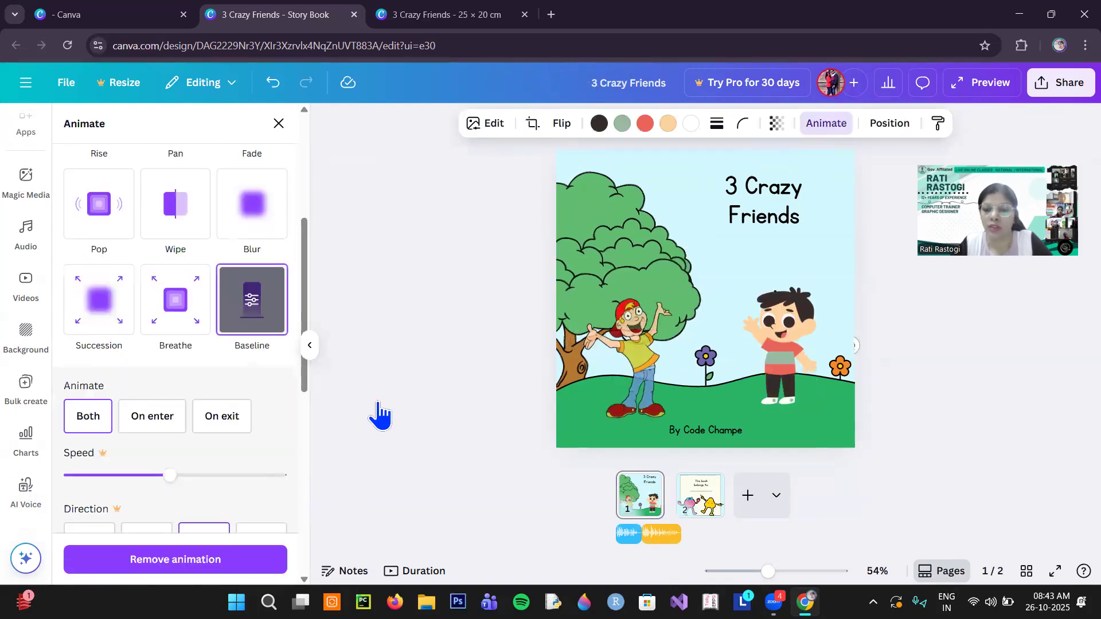
pyautogui.click(973, 96)
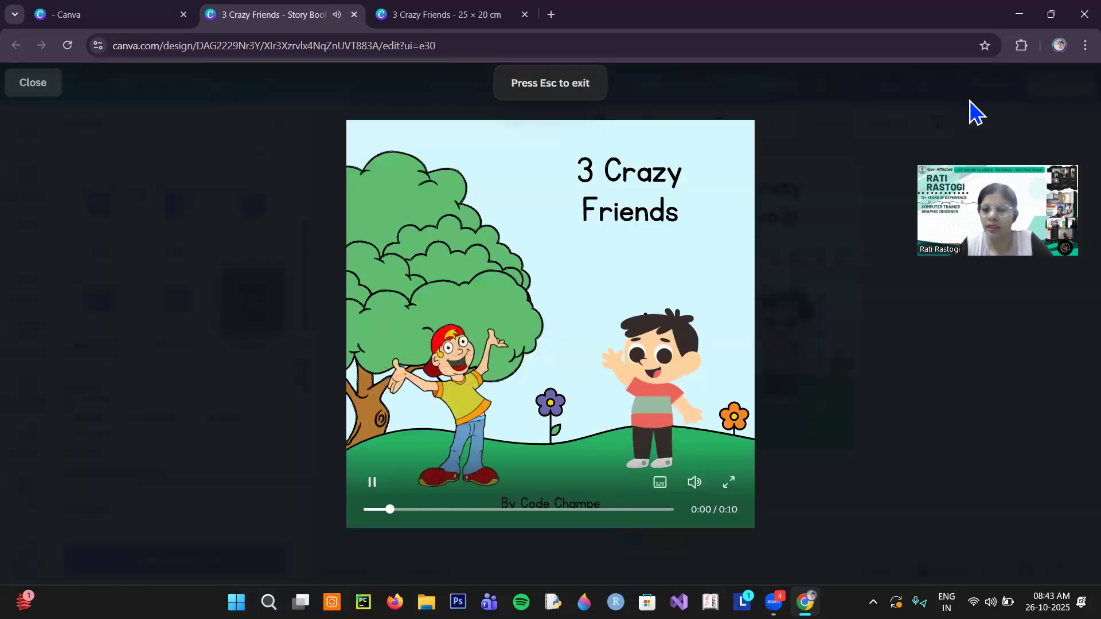
pyautogui.click(32, 86)
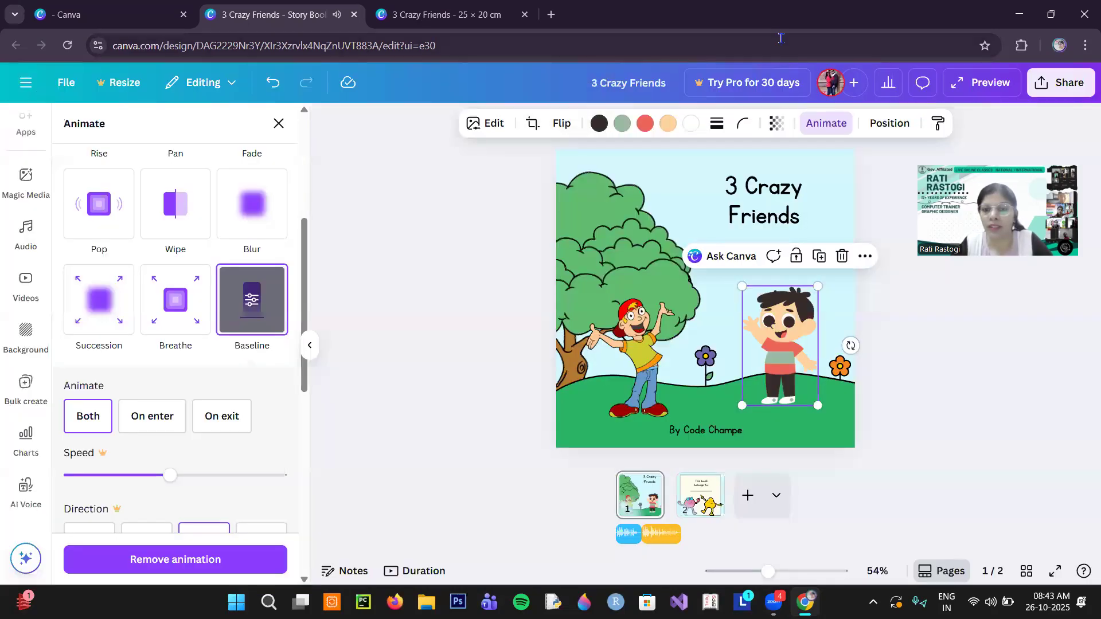